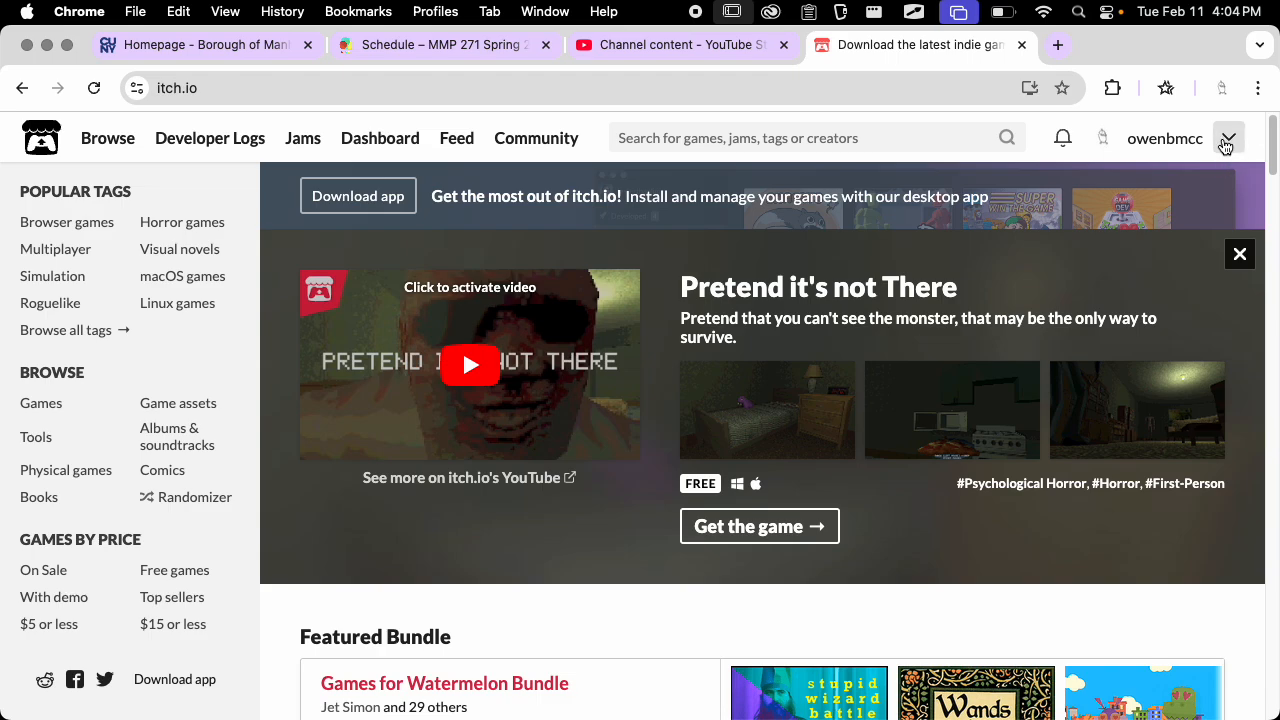
Start uploading a new project and give it the title "Maze Game", keeping the automatically suggested project URL
click(1229, 141)
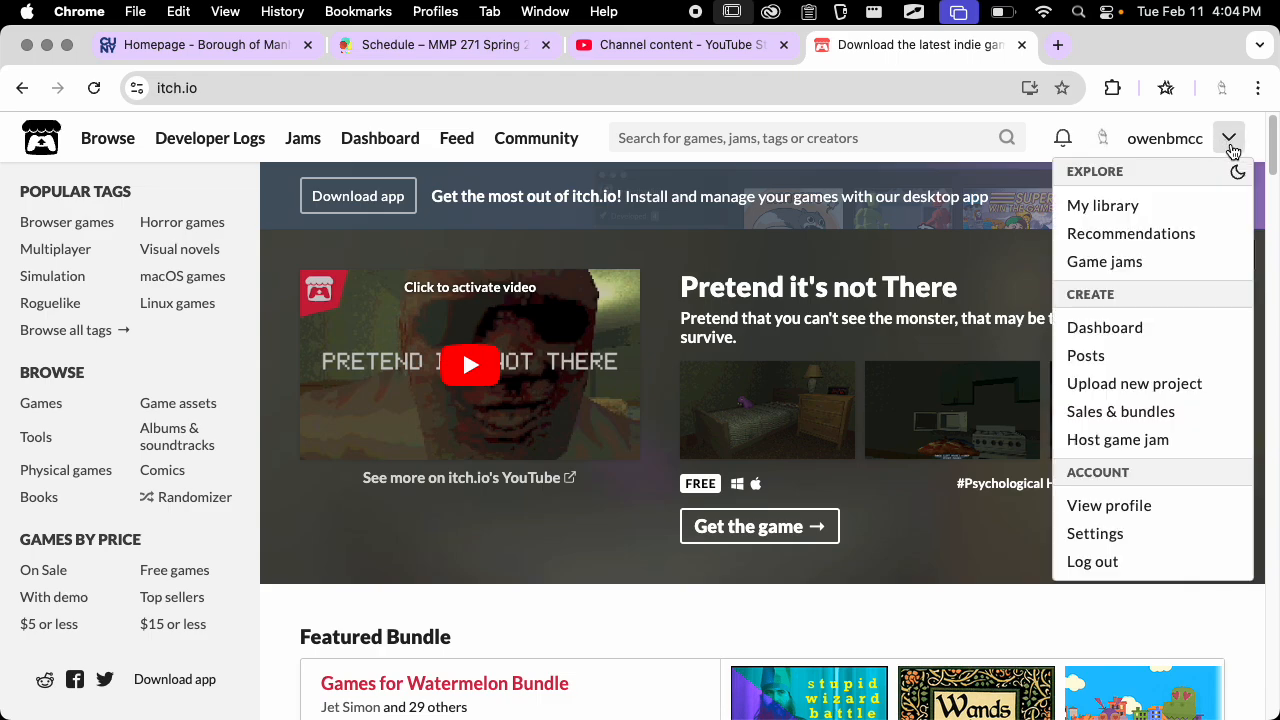
click(1171, 385)
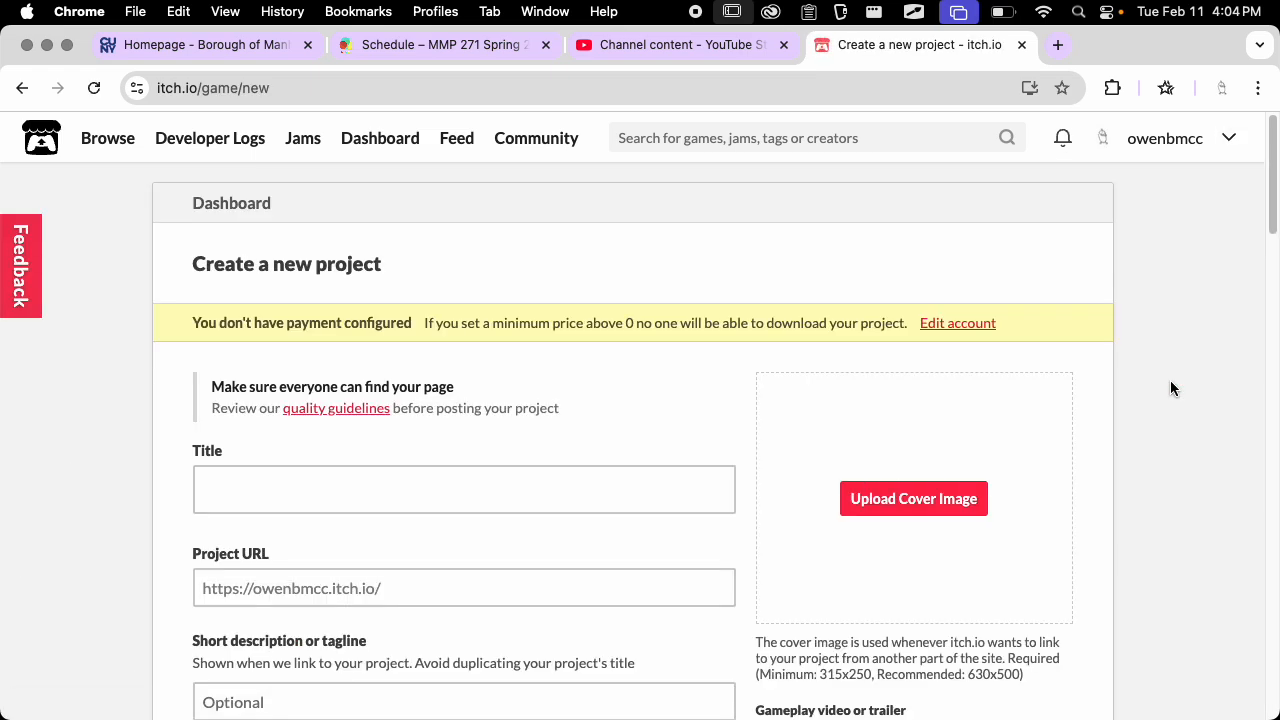
scroll(679, 228, down, 2)
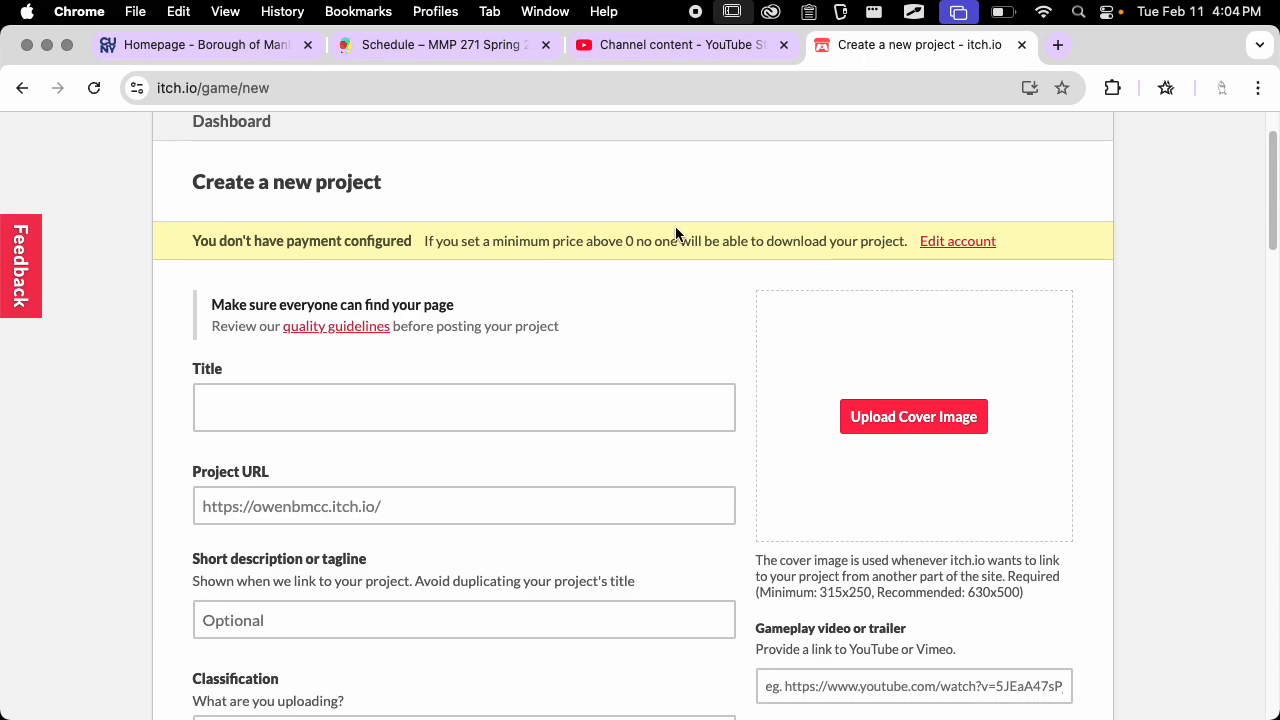
scroll(675, 328, down, 1)
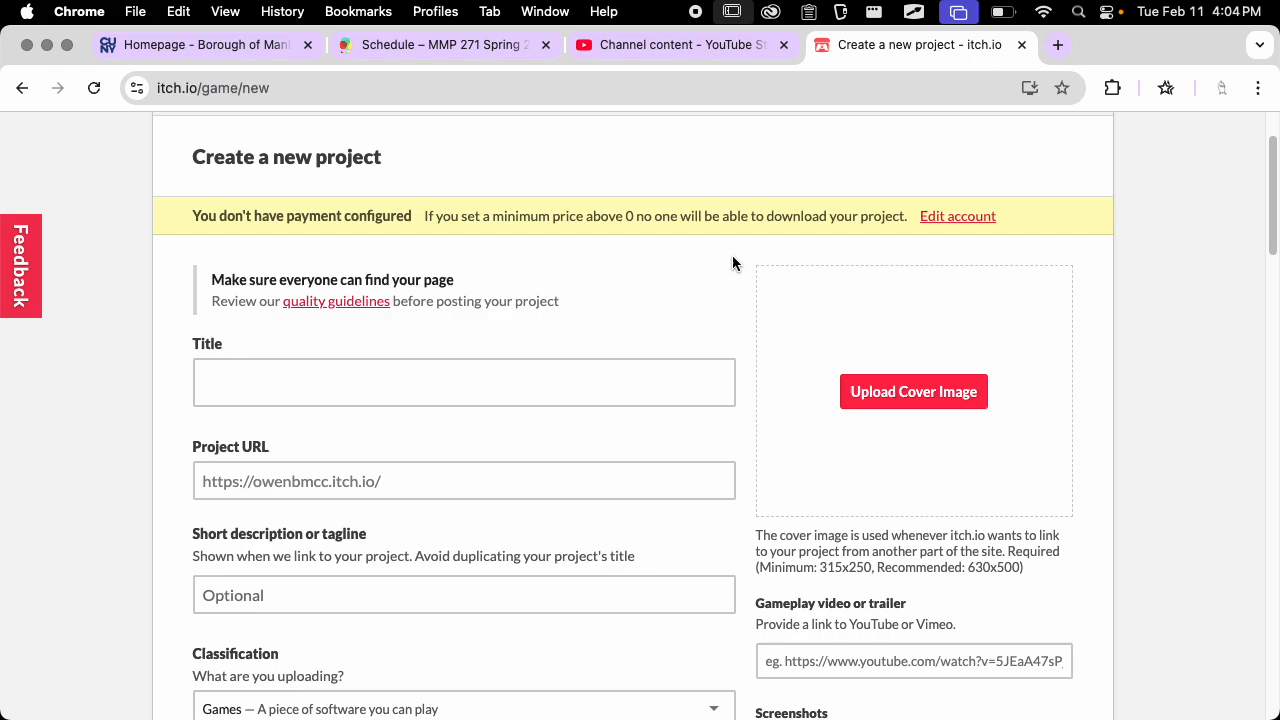
click(542, 391)
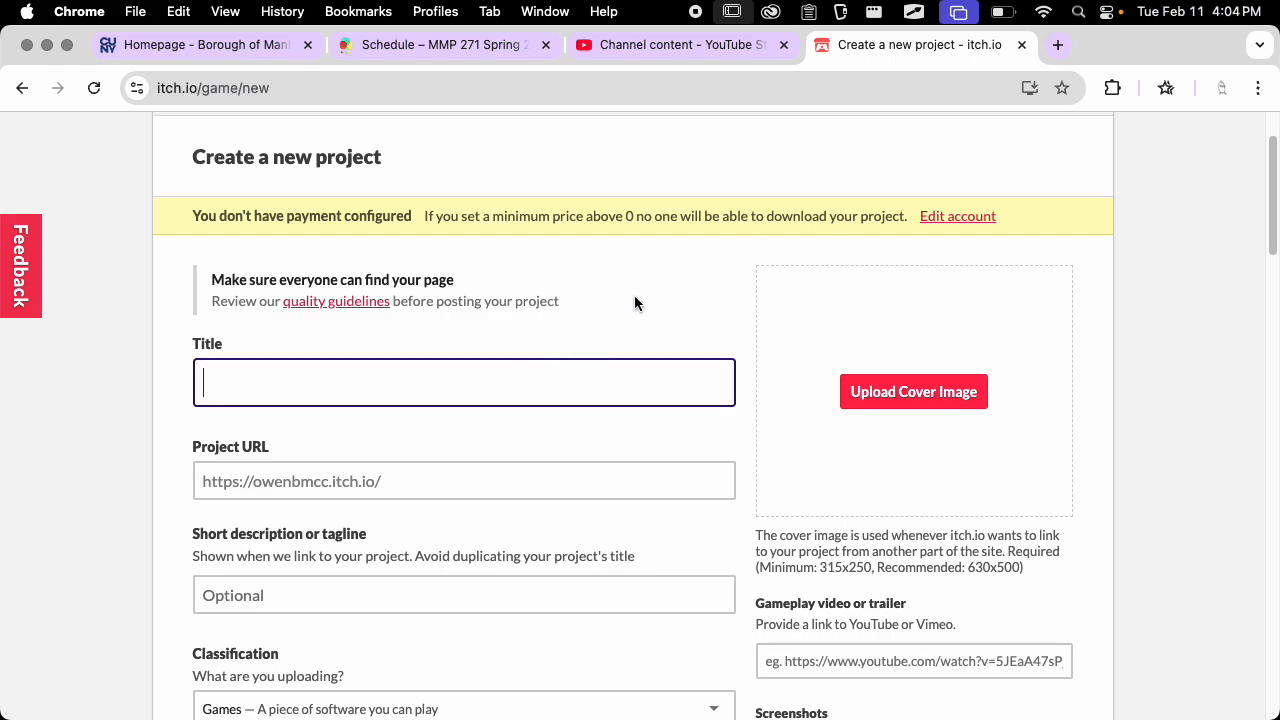
text(Maze Game)
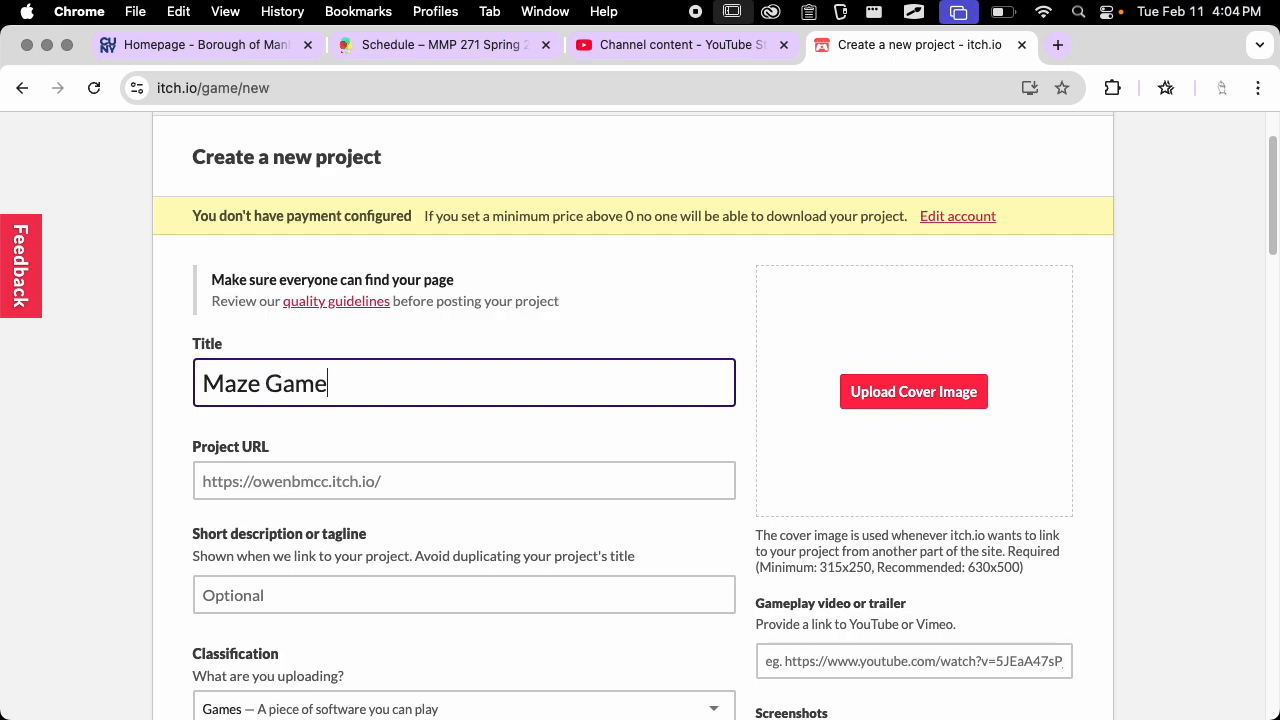
click(485, 435)
scroll(592, 379, down, 1)
scroll(592, 379, down, 3)
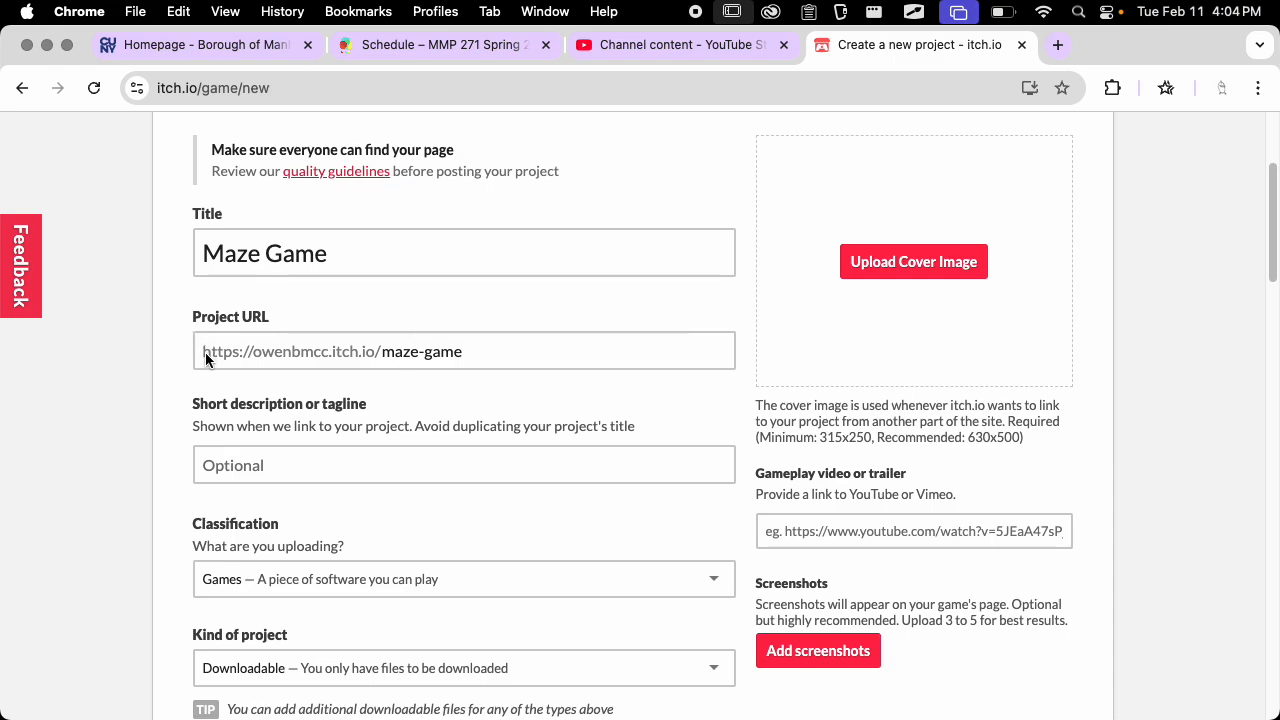
click(412, 352)
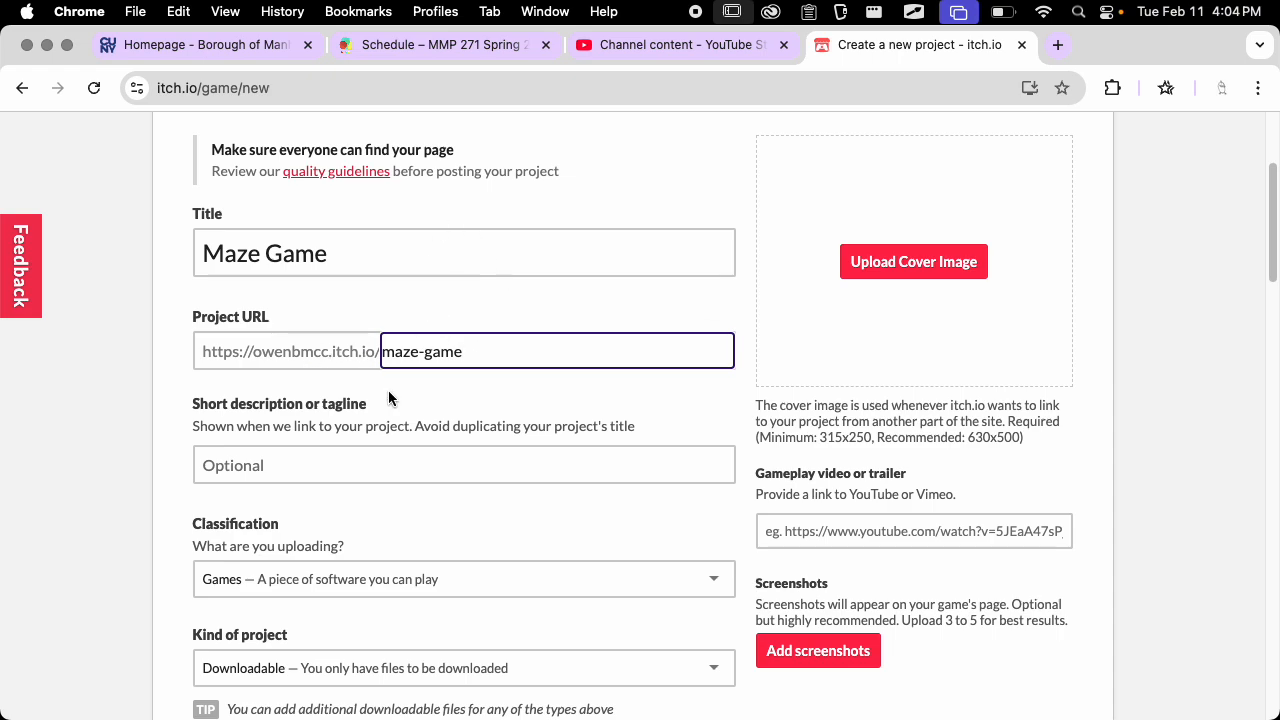
click(470, 399)
Set the project's release status to In development and its pricing to No payments
scroll(554, 368, down, 3)
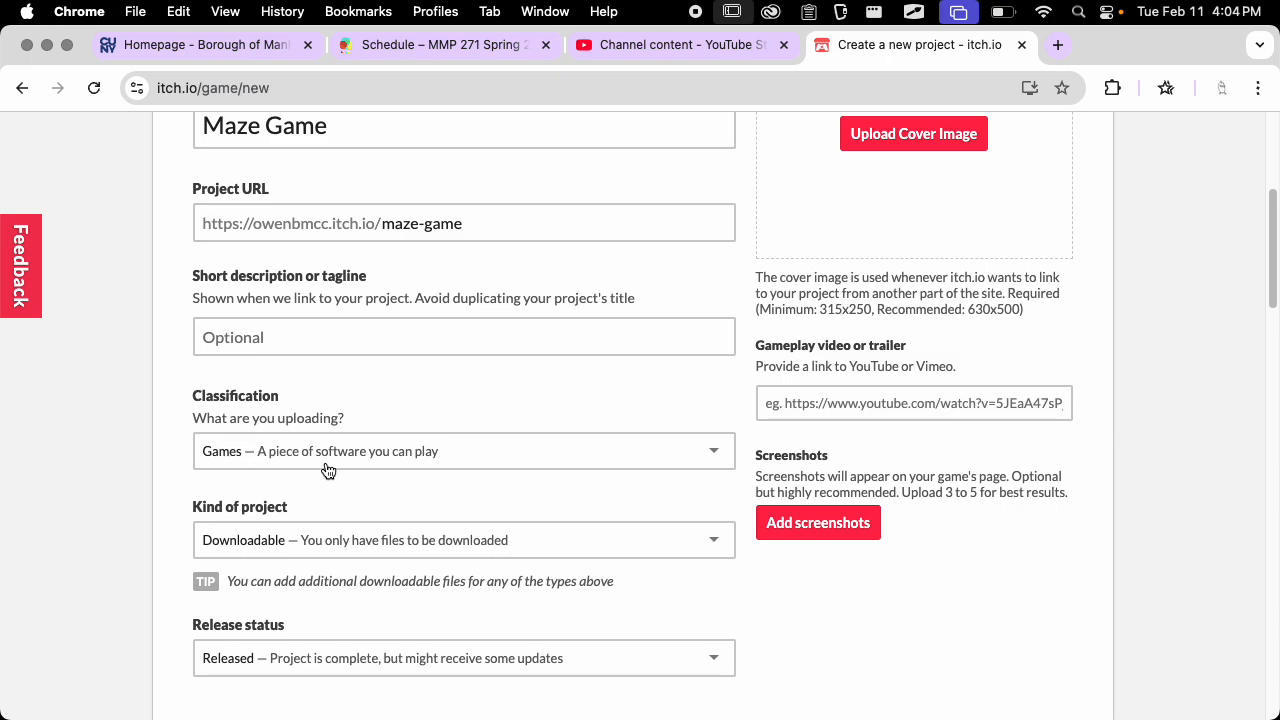
scroll(546, 380, down, 4)
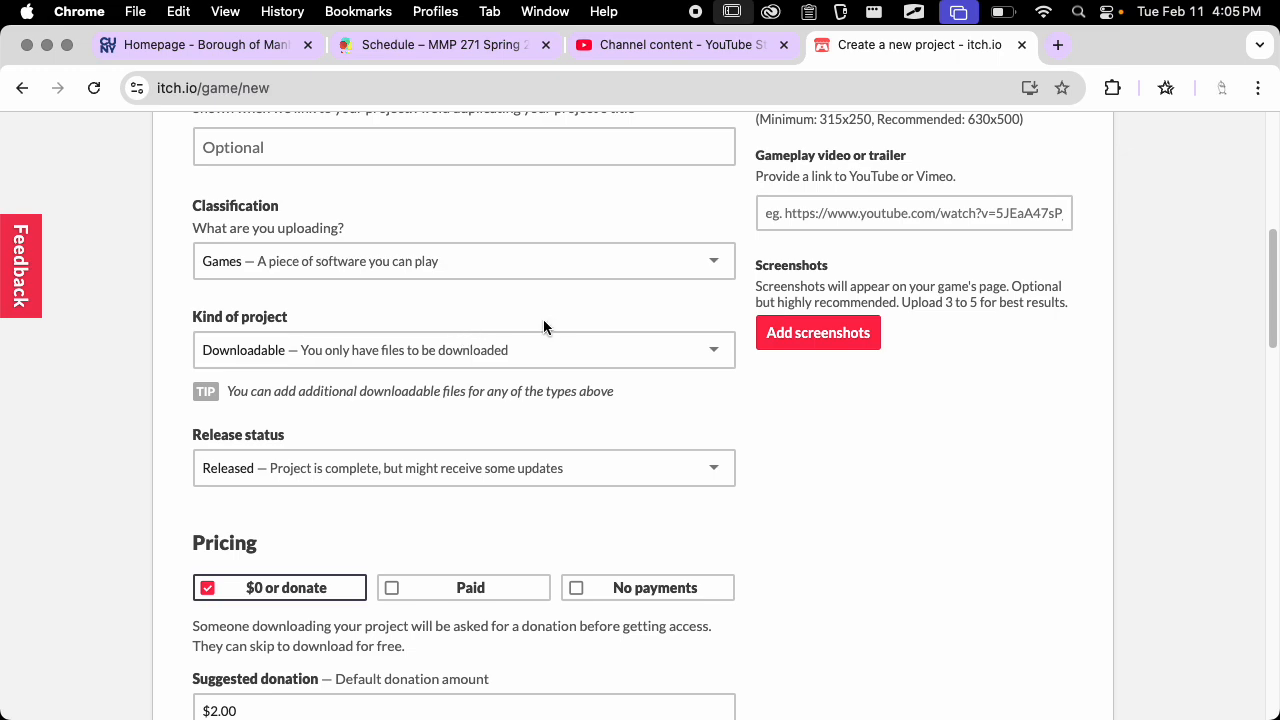
scroll(543, 326, down, 1)
click(428, 405)
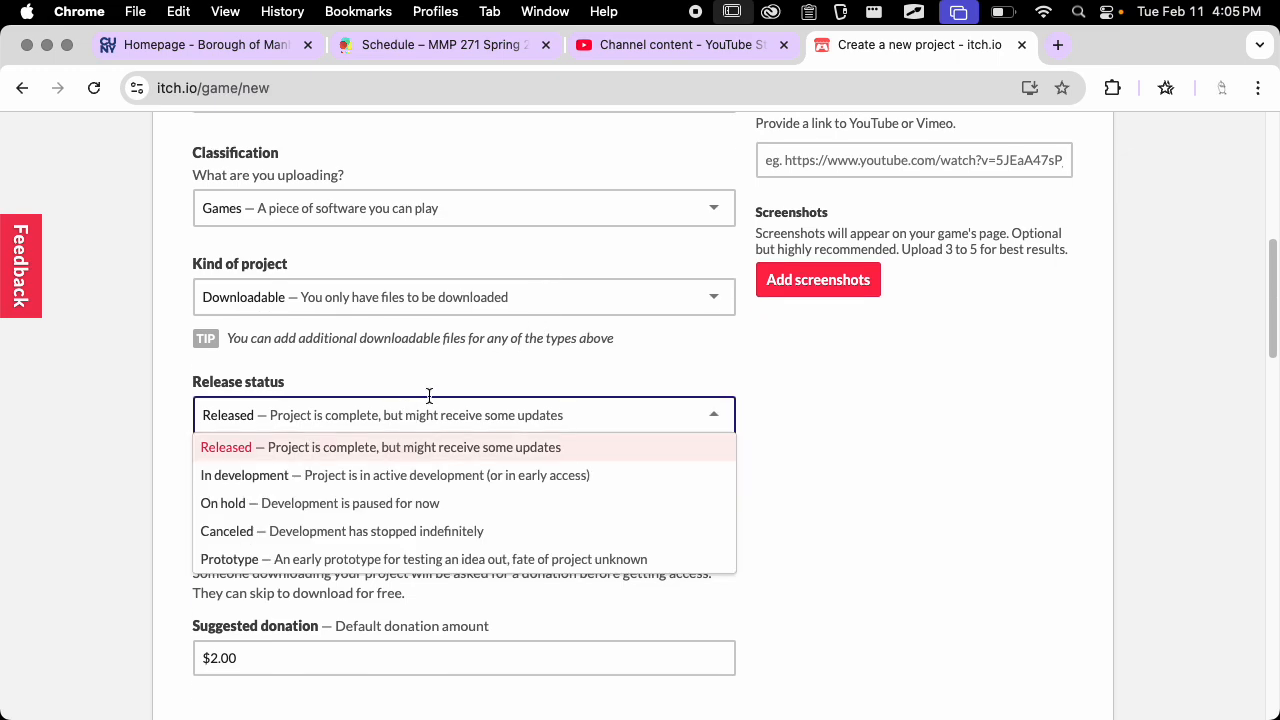
click(296, 478)
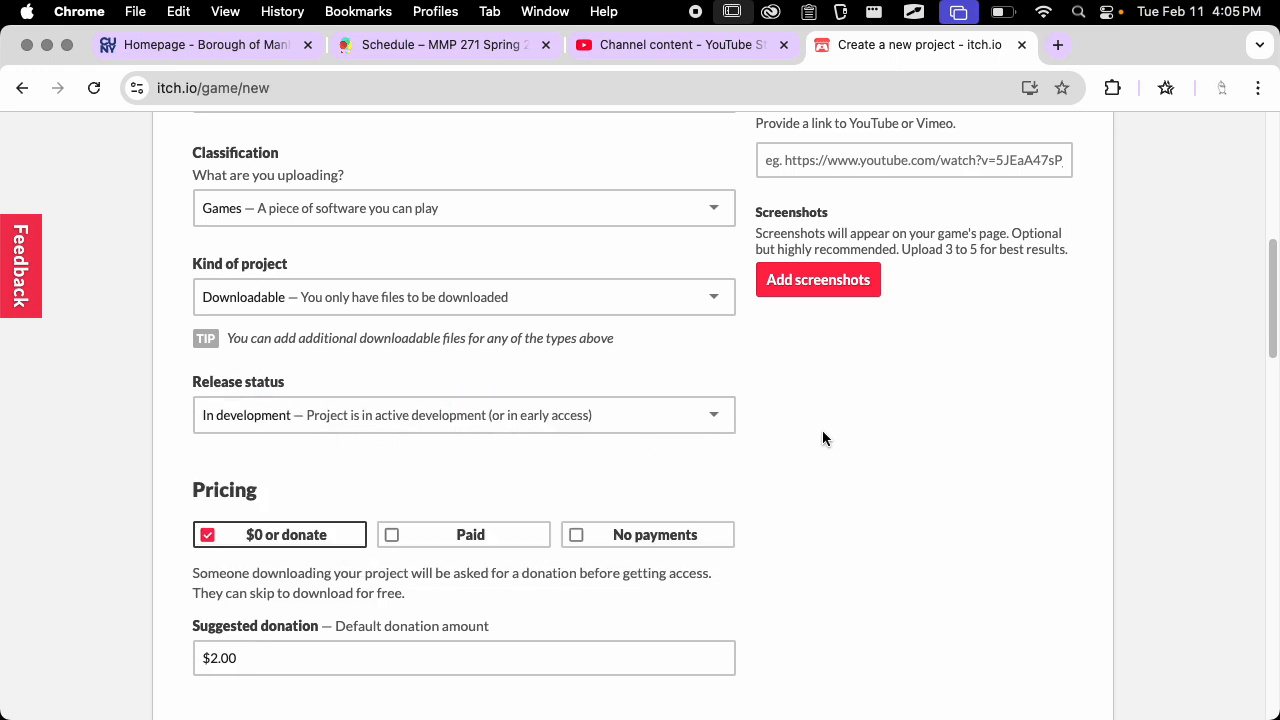
scroll(823, 428, down, 3)
click(625, 392)
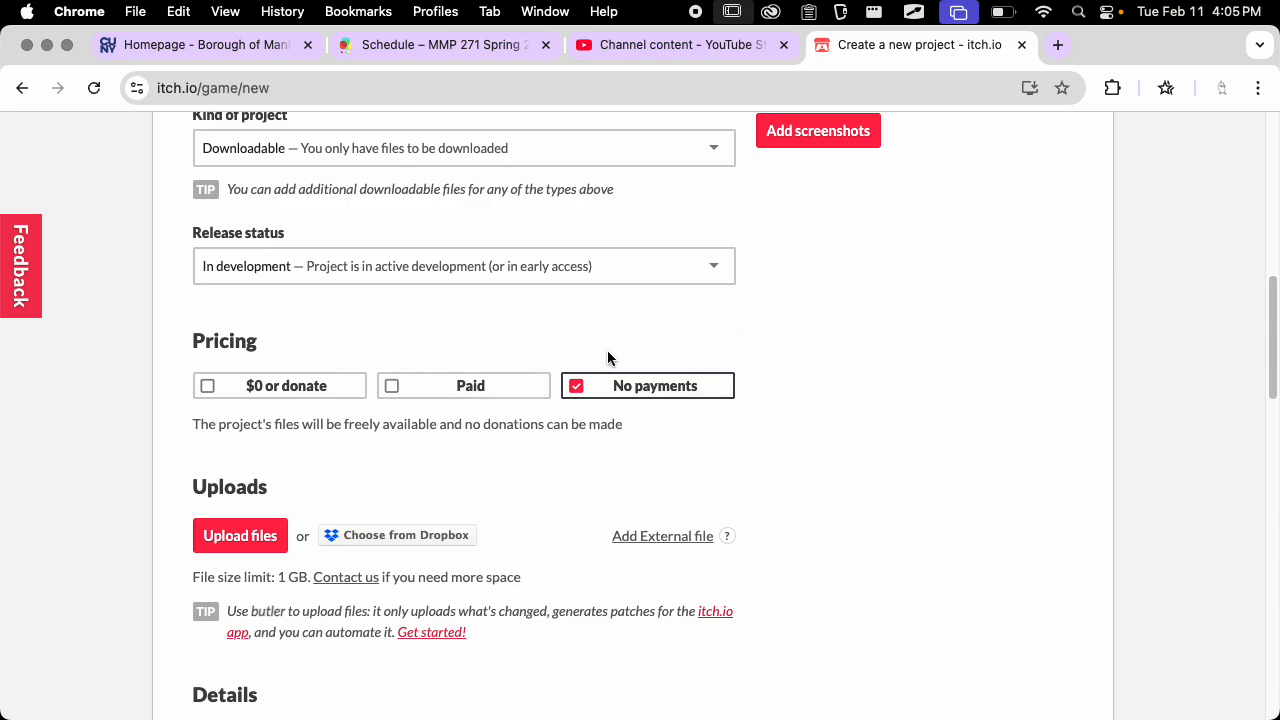
Upload mac_build.dmg from the builds folder of 3d_tempate_s25 in Desktop's MMP 271 folder and mark it as a macOS executable
scroll(640, 409, down, 3)
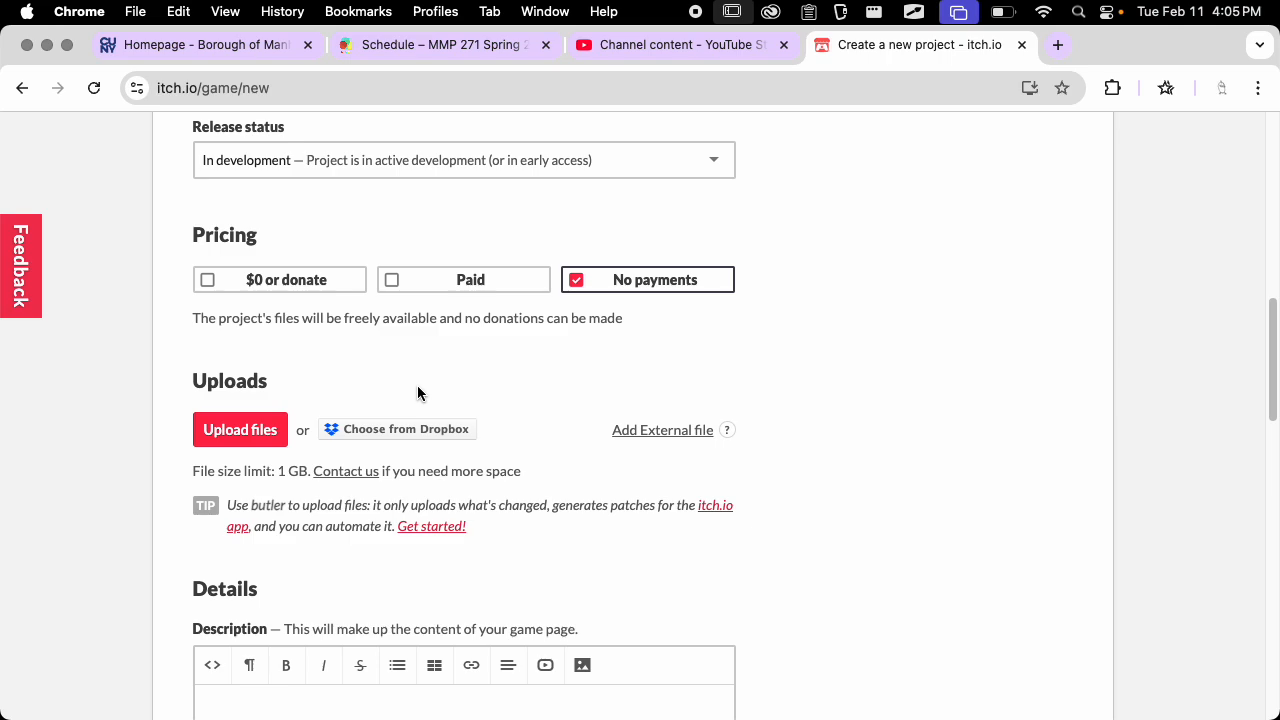
click(224, 422)
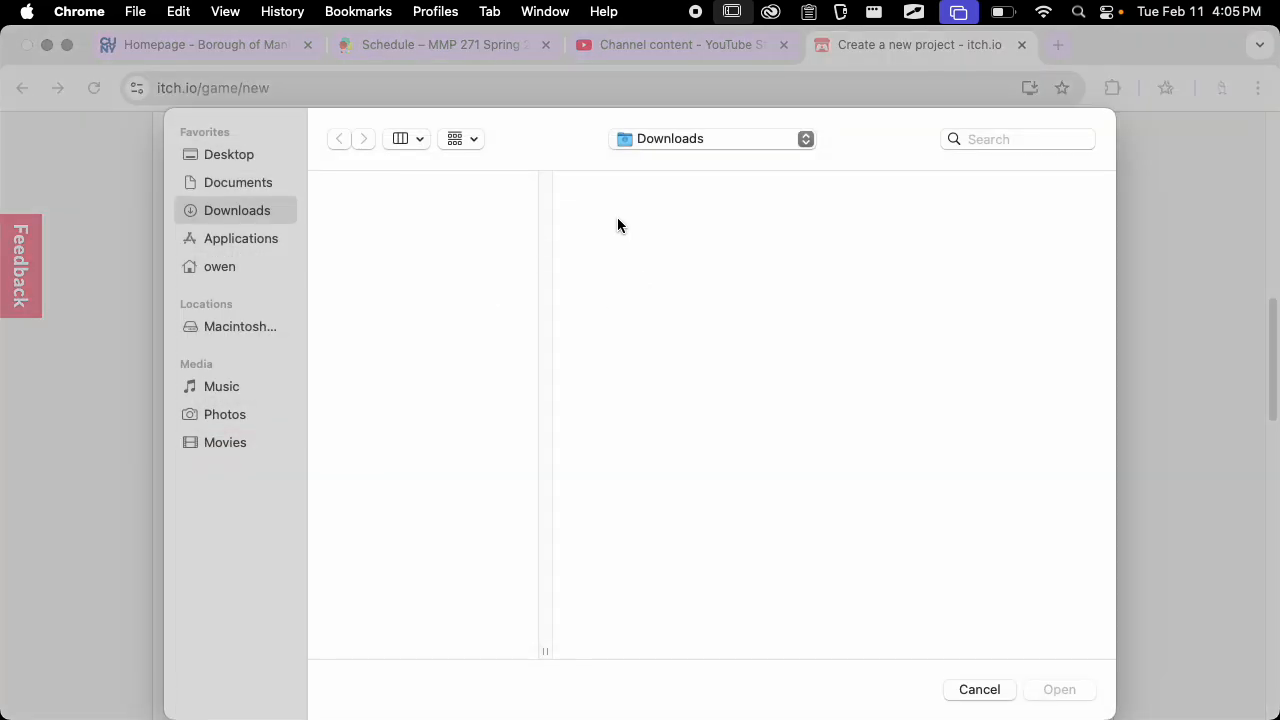
click(235, 183)
click(255, 160)
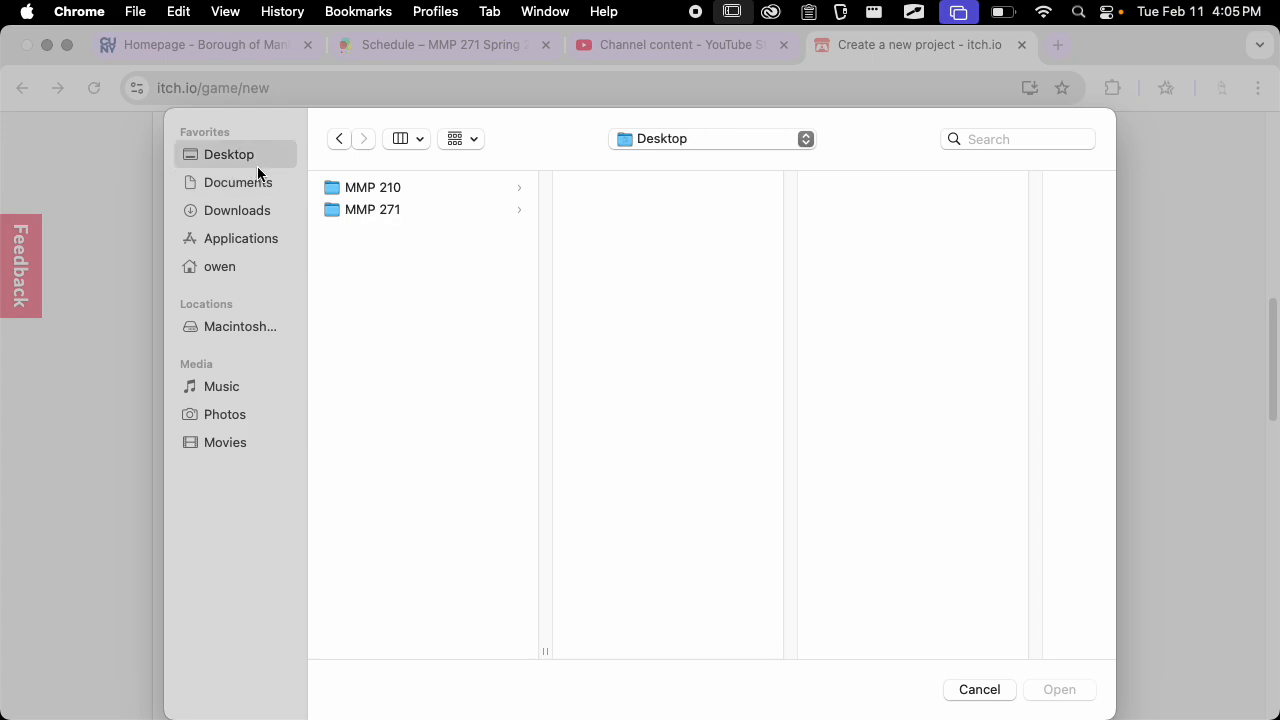
click(410, 212)
click(661, 193)
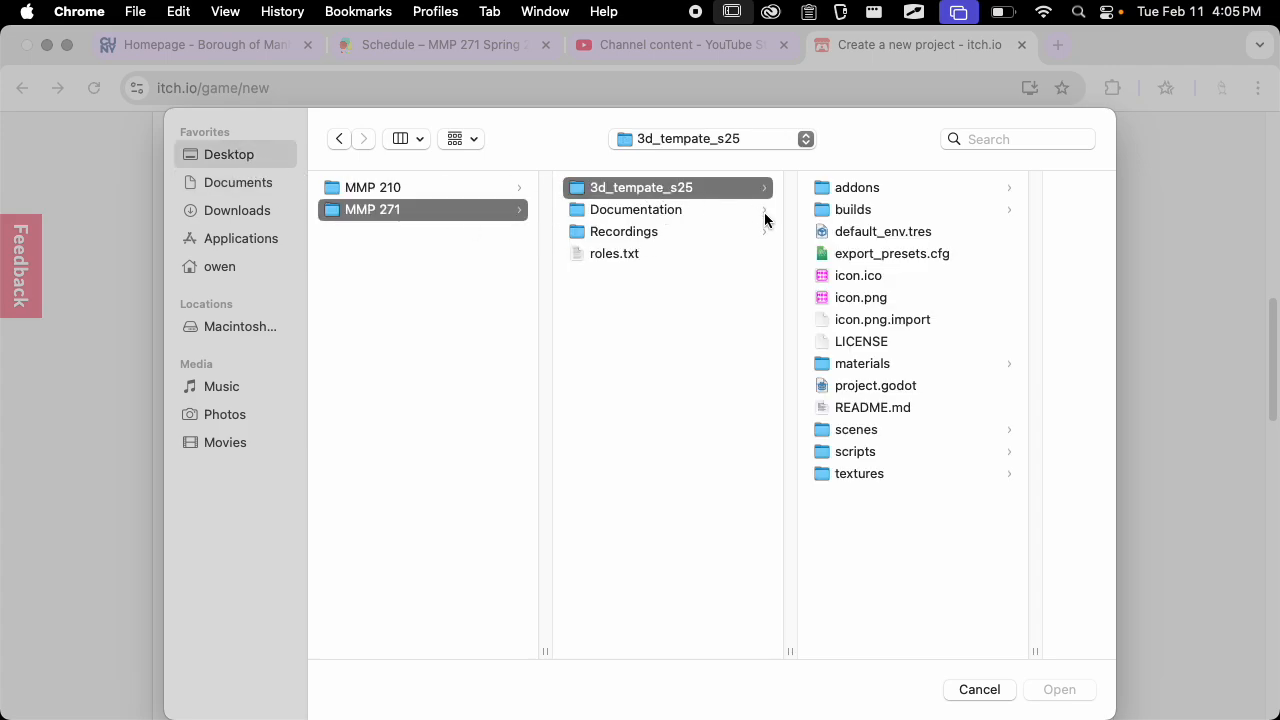
click(886, 212)
click(960, 192)
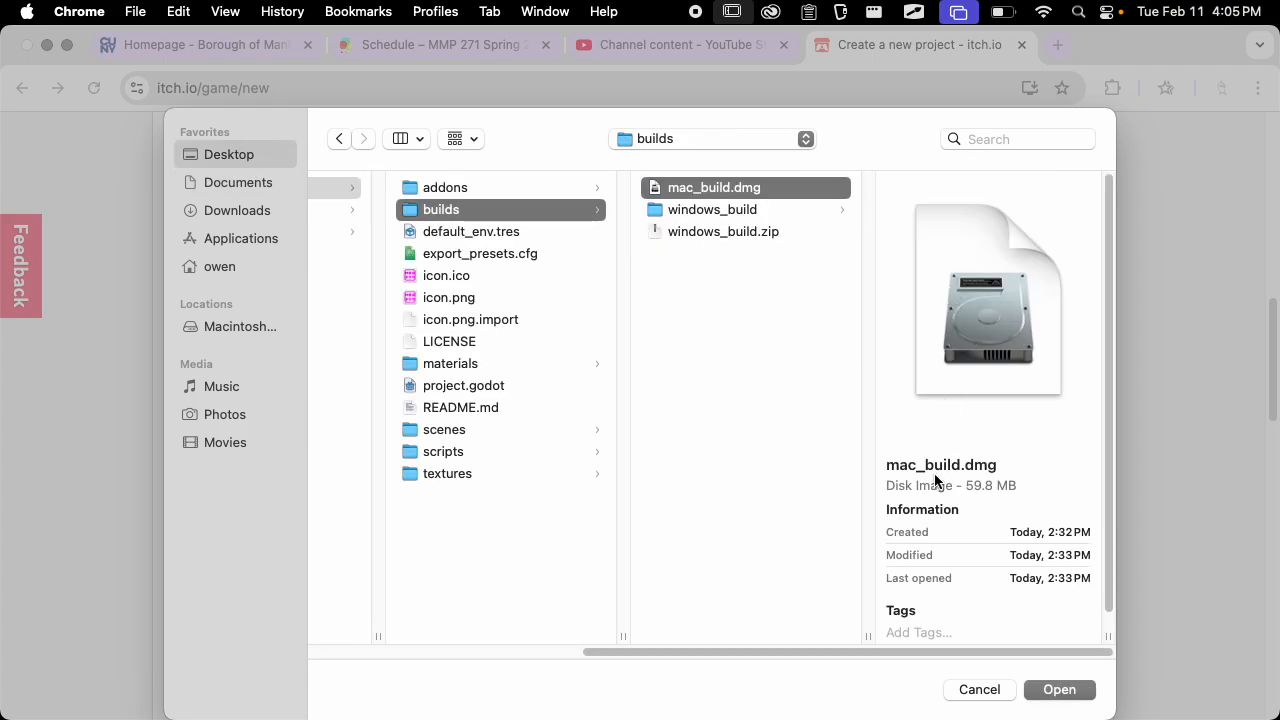
click(1052, 692)
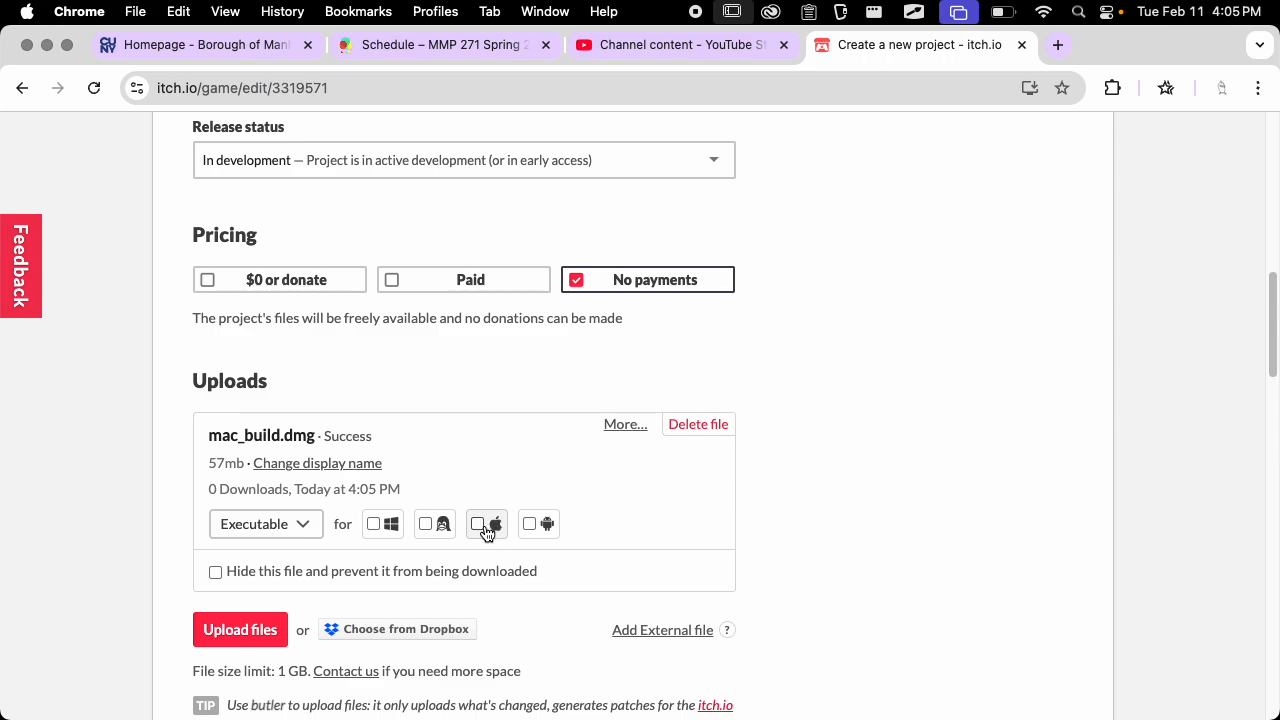
click(485, 530)
Upload windows_build.zip from the same builds folder and mark it as a Windows executable
scroll(490, 545, down, 1)
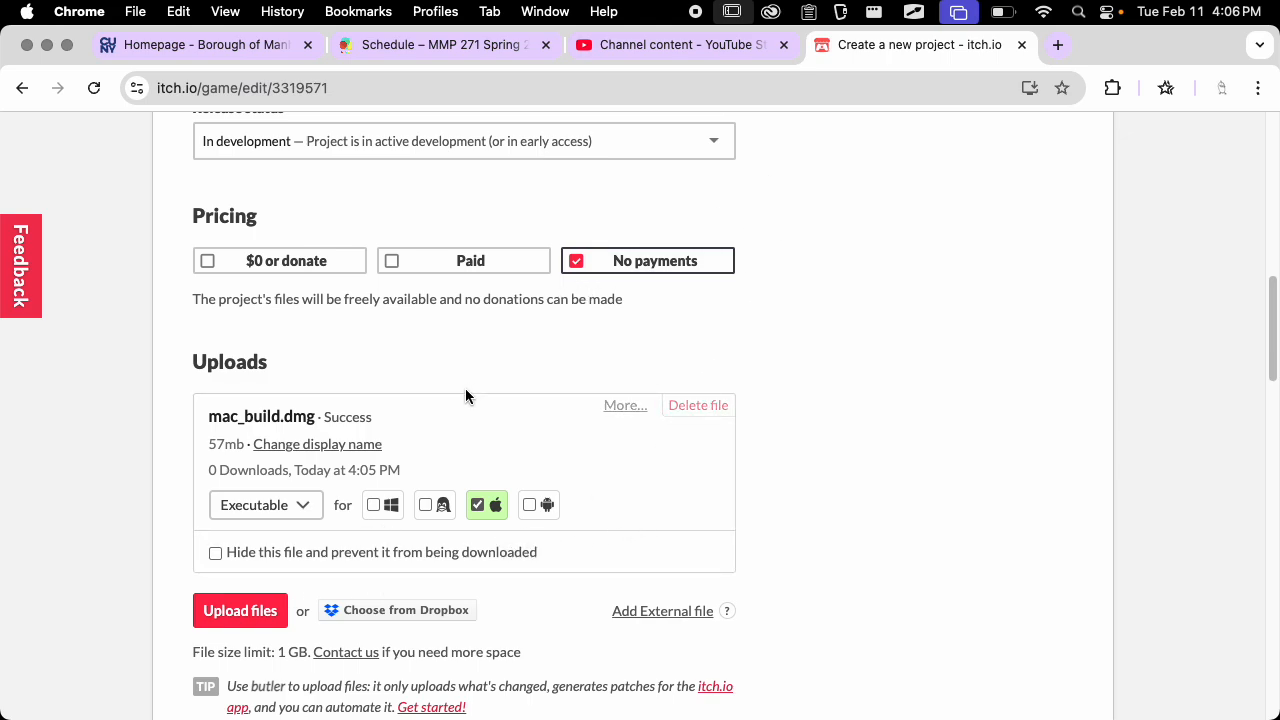
scroll(465, 396, down, 3)
click(231, 491)
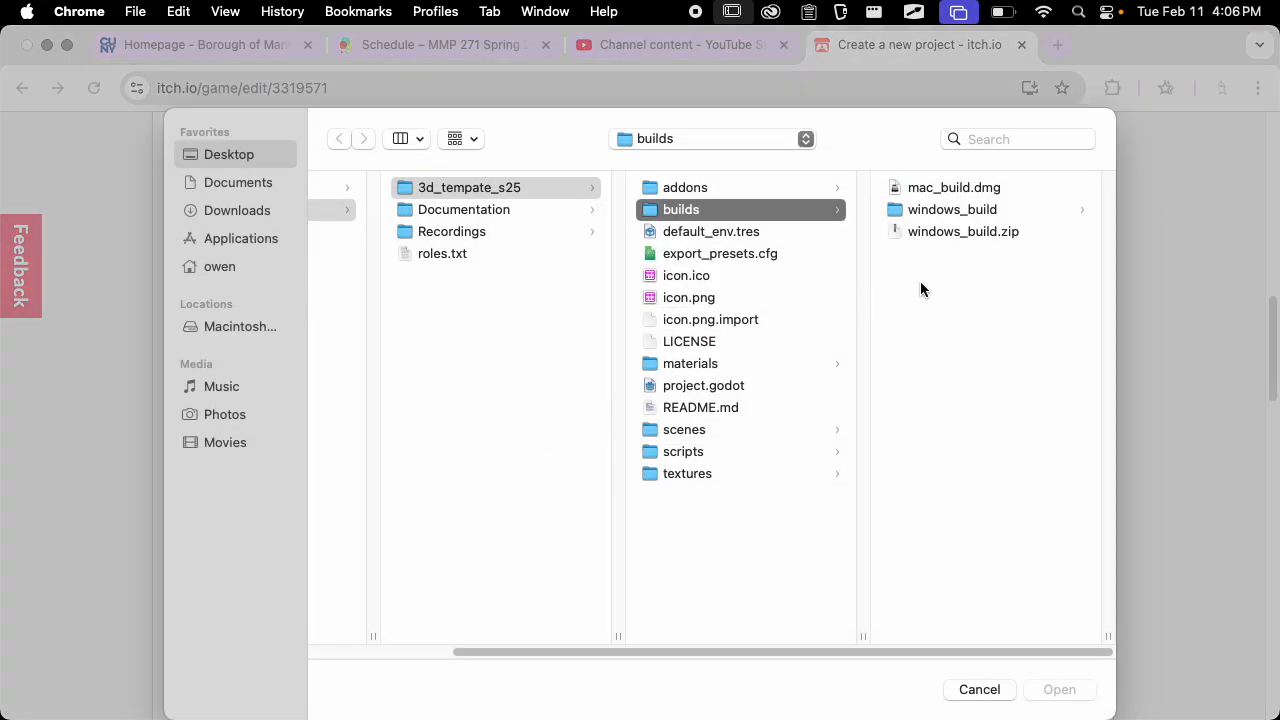
click(946, 233)
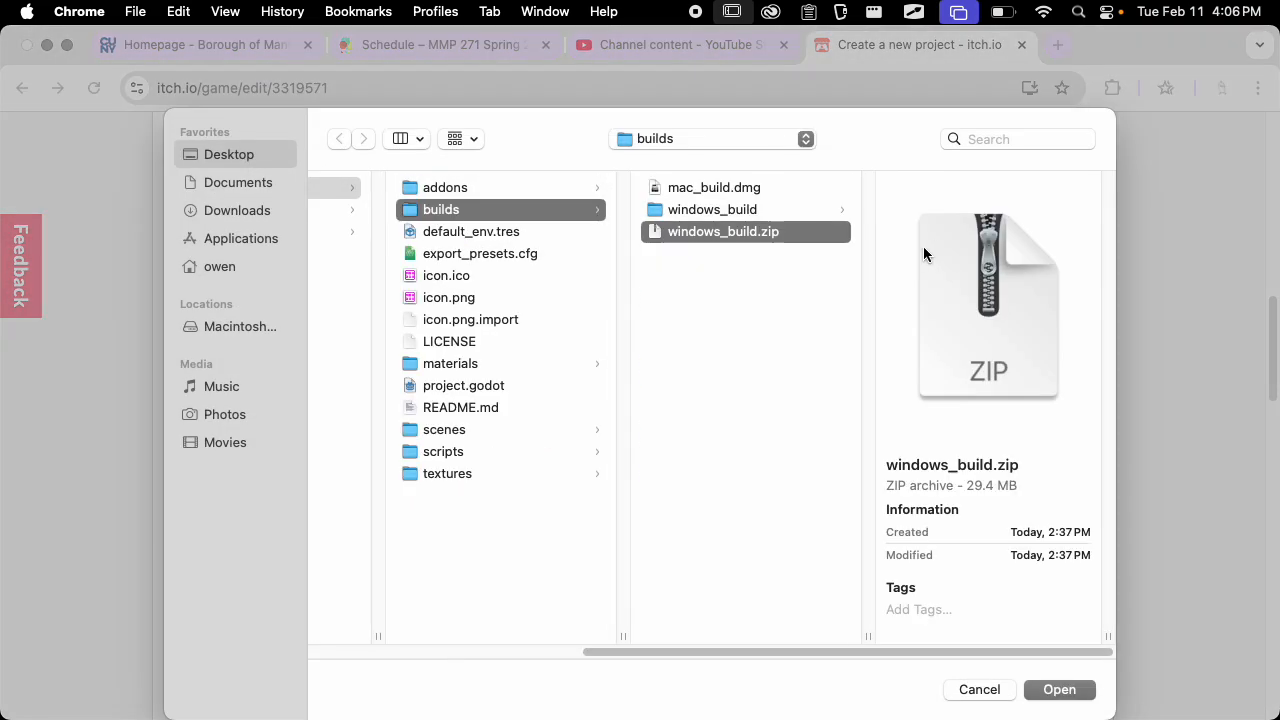
click(777, 213)
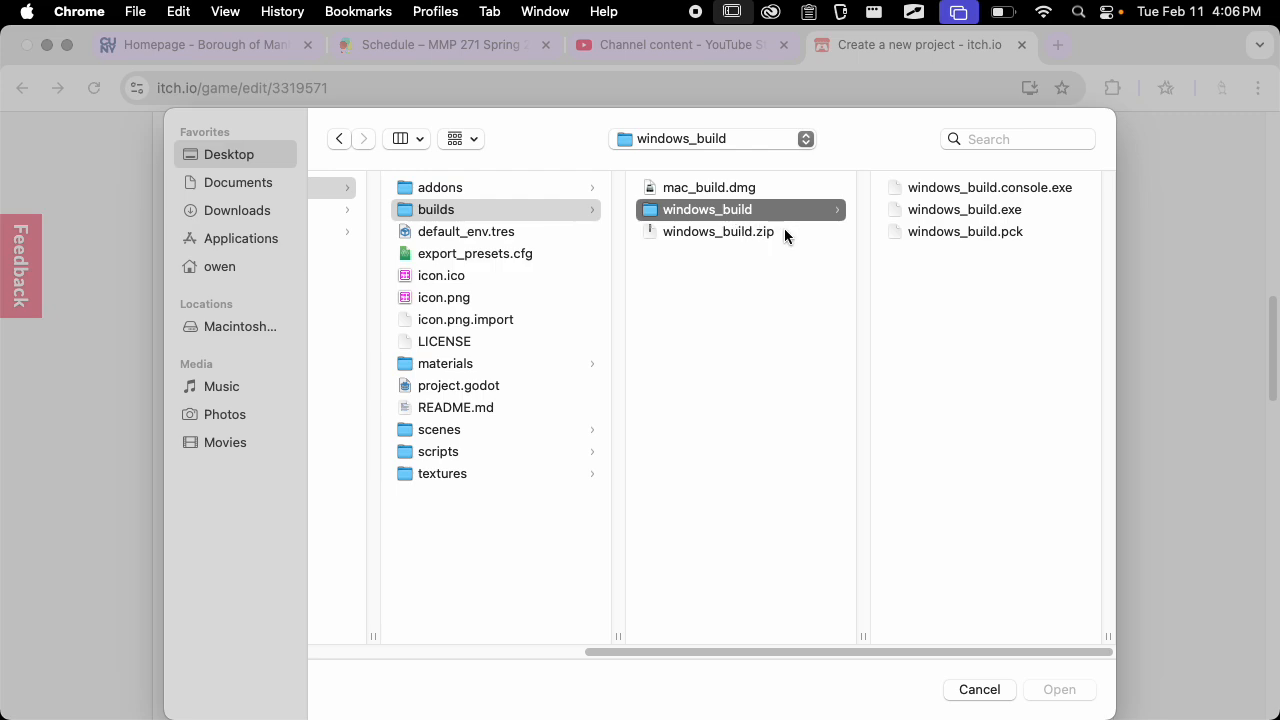
click(728, 236)
click(1059, 689)
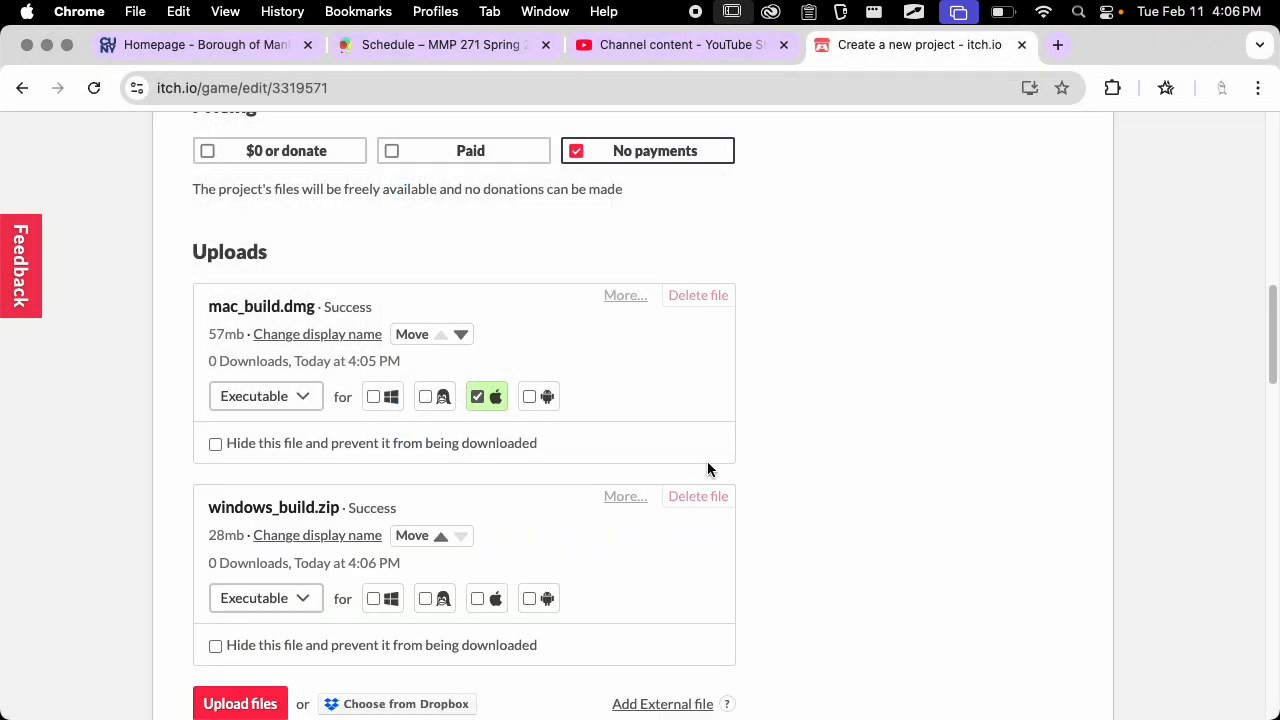
scroll(600, 480, down, 1)
click(374, 578)
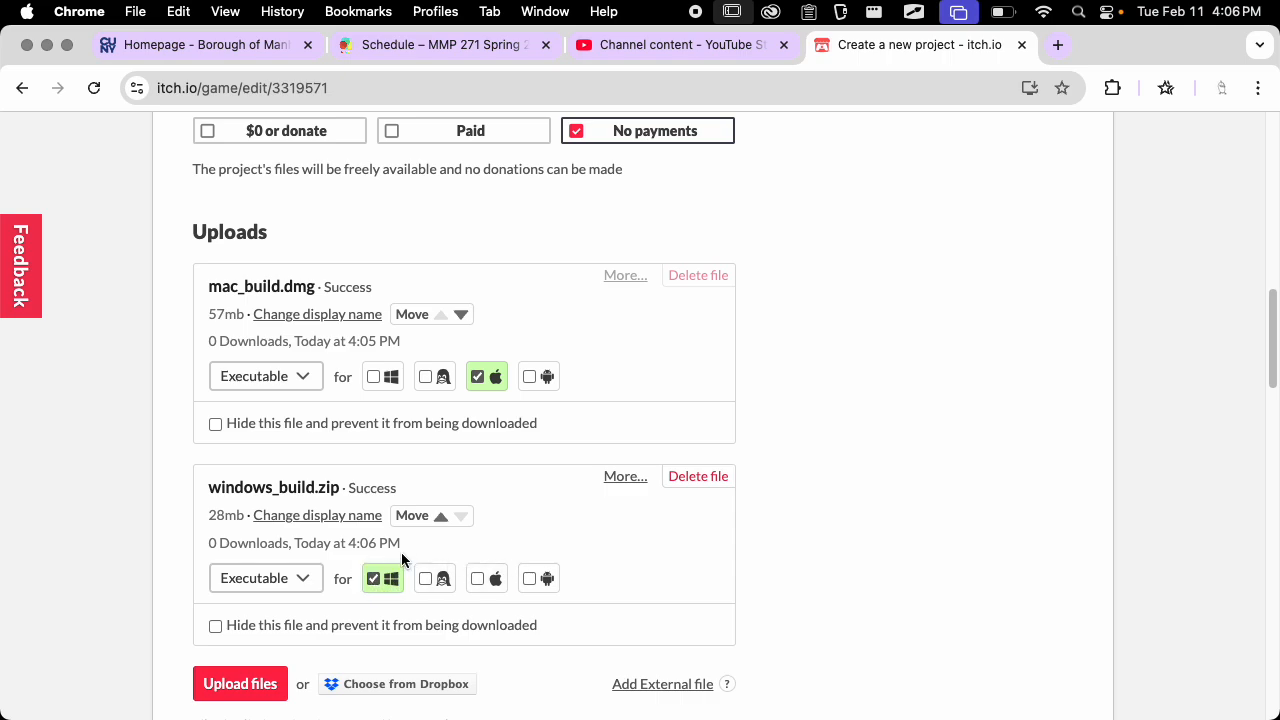
Write the game page description "Here is my game from MMP 271!"
scroll(590, 428, down, 5)
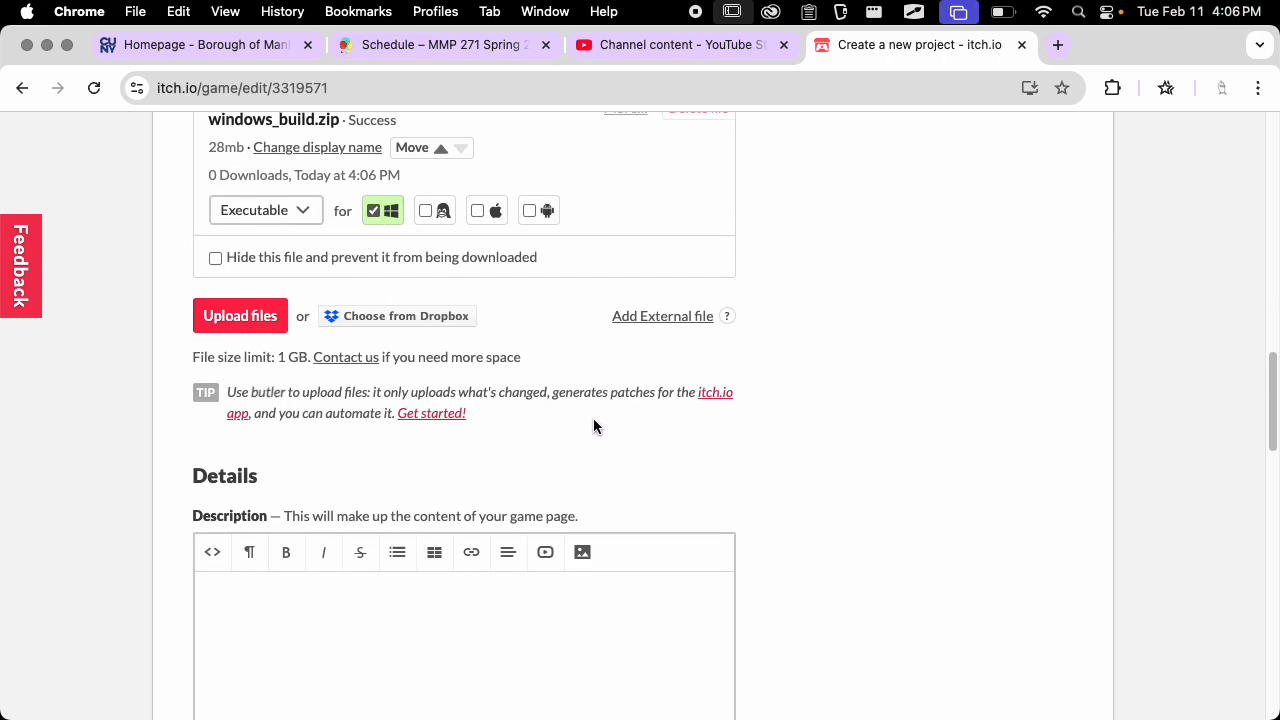
scroll(640, 368, up, 5)
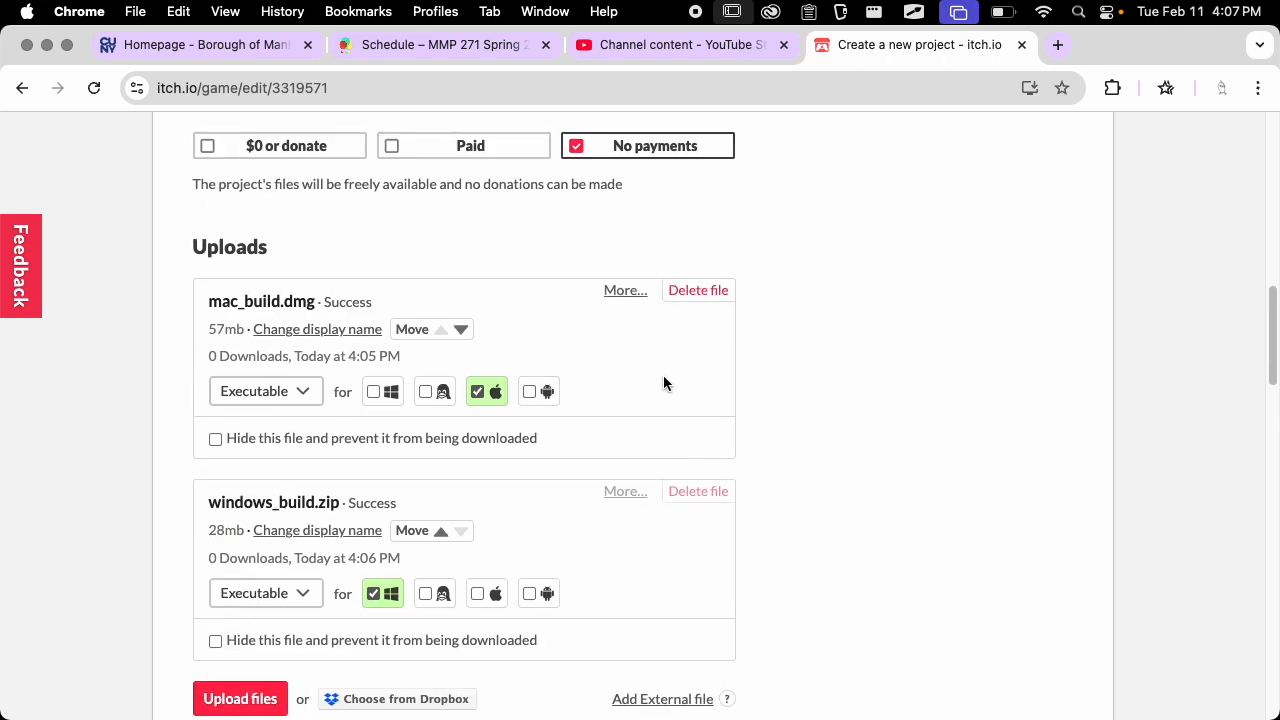
scroll(663, 377, down, 9)
click(449, 383)
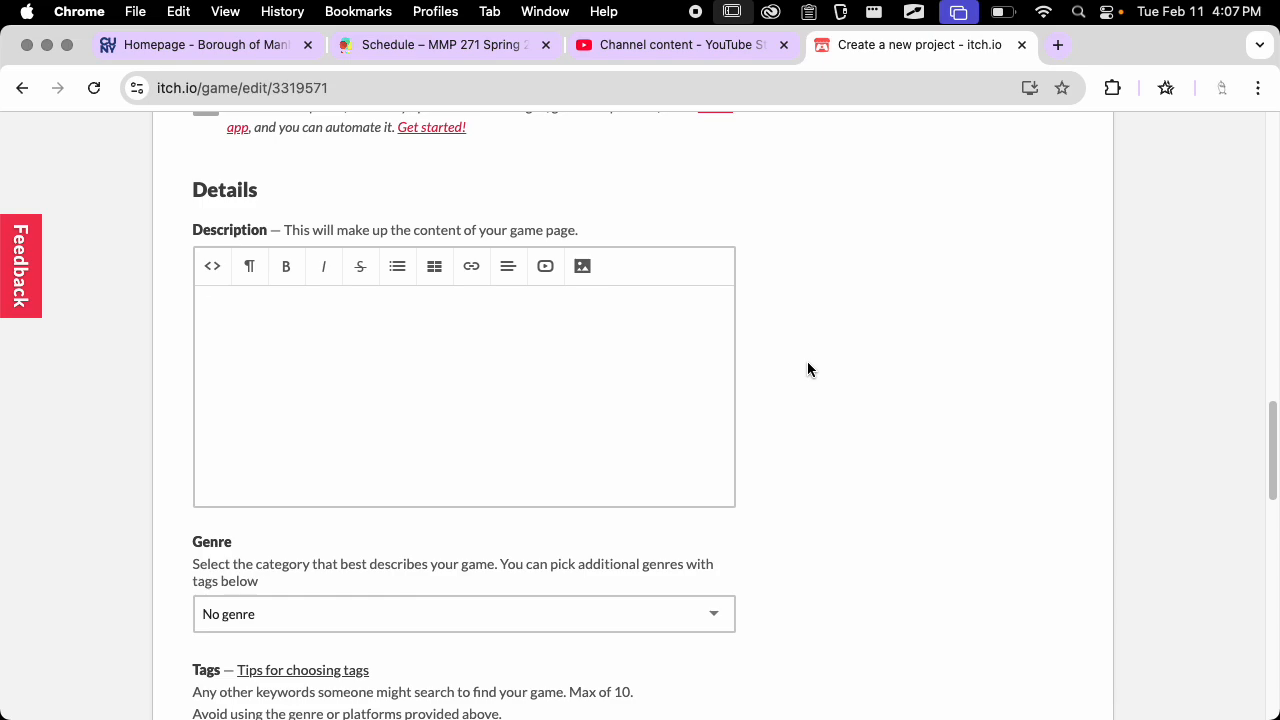
text(Here is ma)
key(BackSpace)
text(y game from )
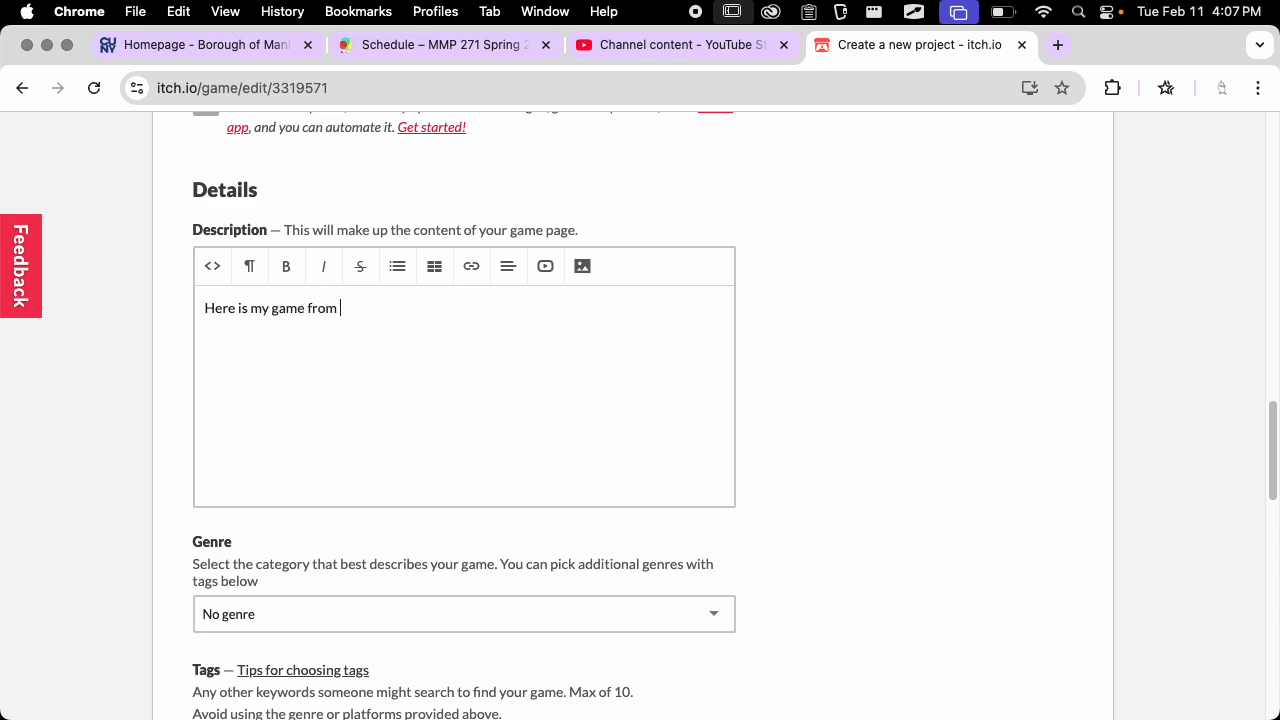
text(MMP 271!)
Add the tag "godot" and answer No to the generative AI disclosure
scroll(778, 330, down, 5)
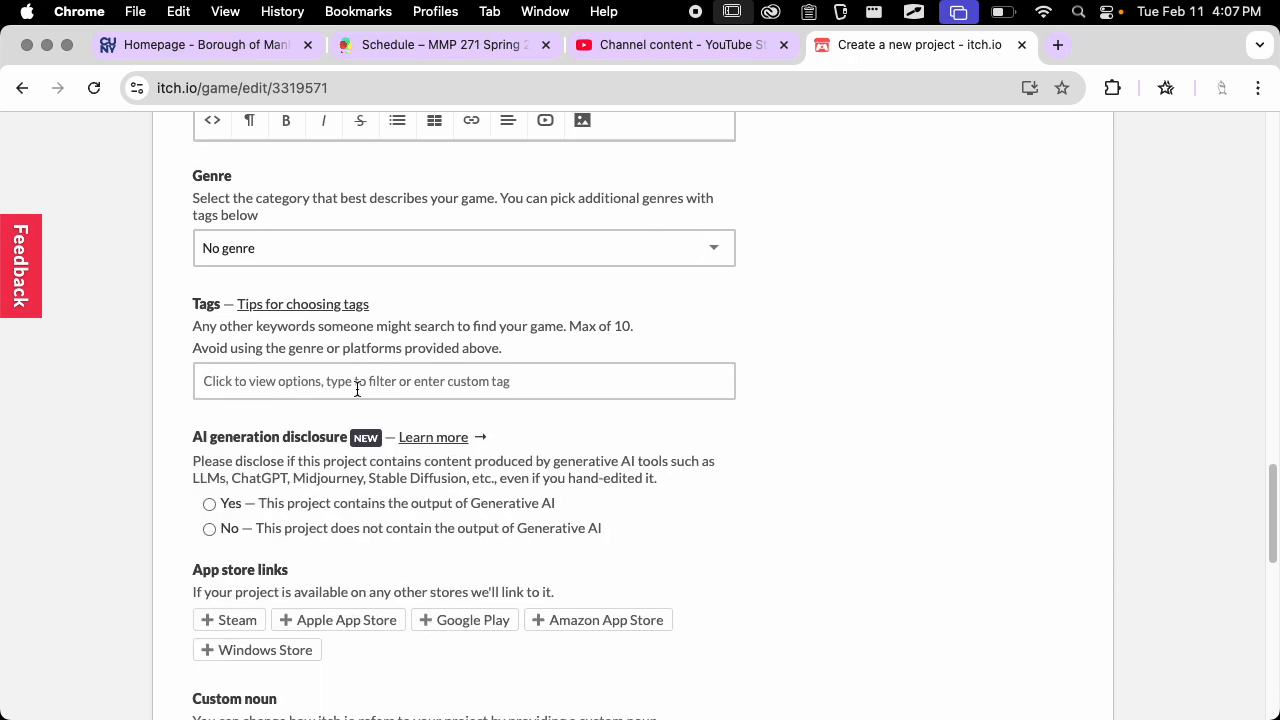
click(400, 384)
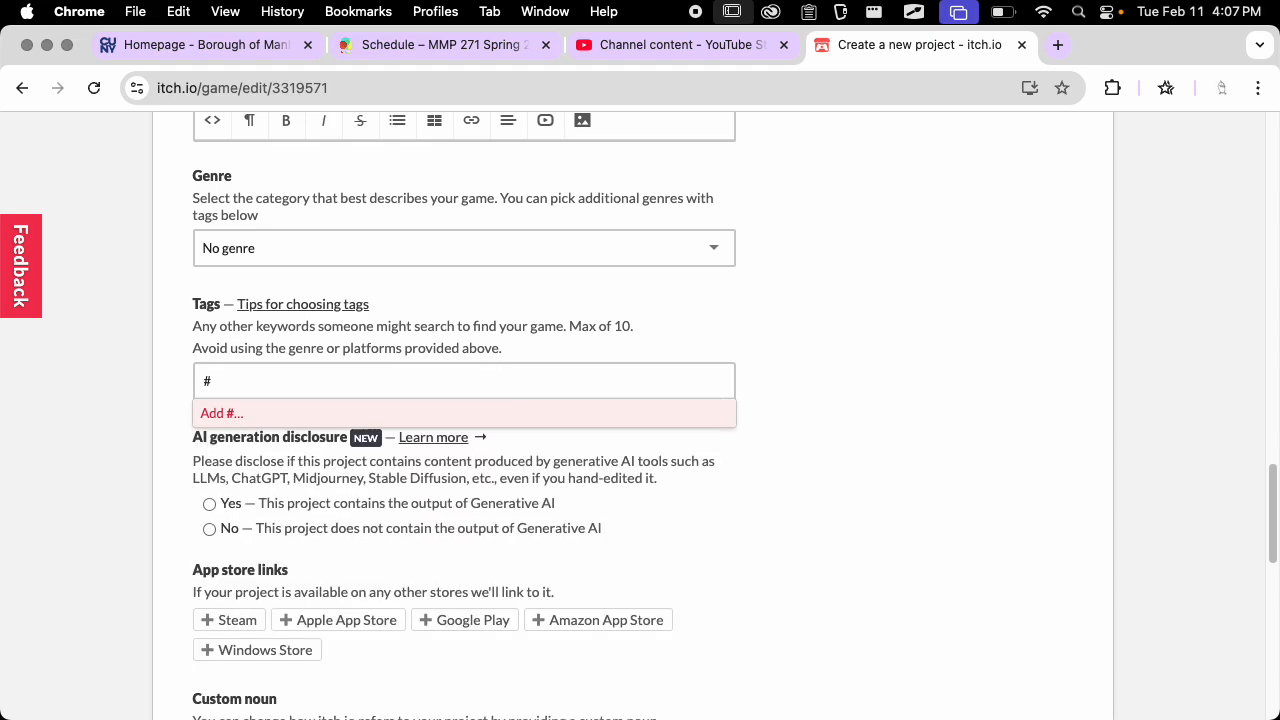
text(gdot)
key(BackSpace)
key(BackSpace)
key(BackSpace)
text(odot)
click(240, 424)
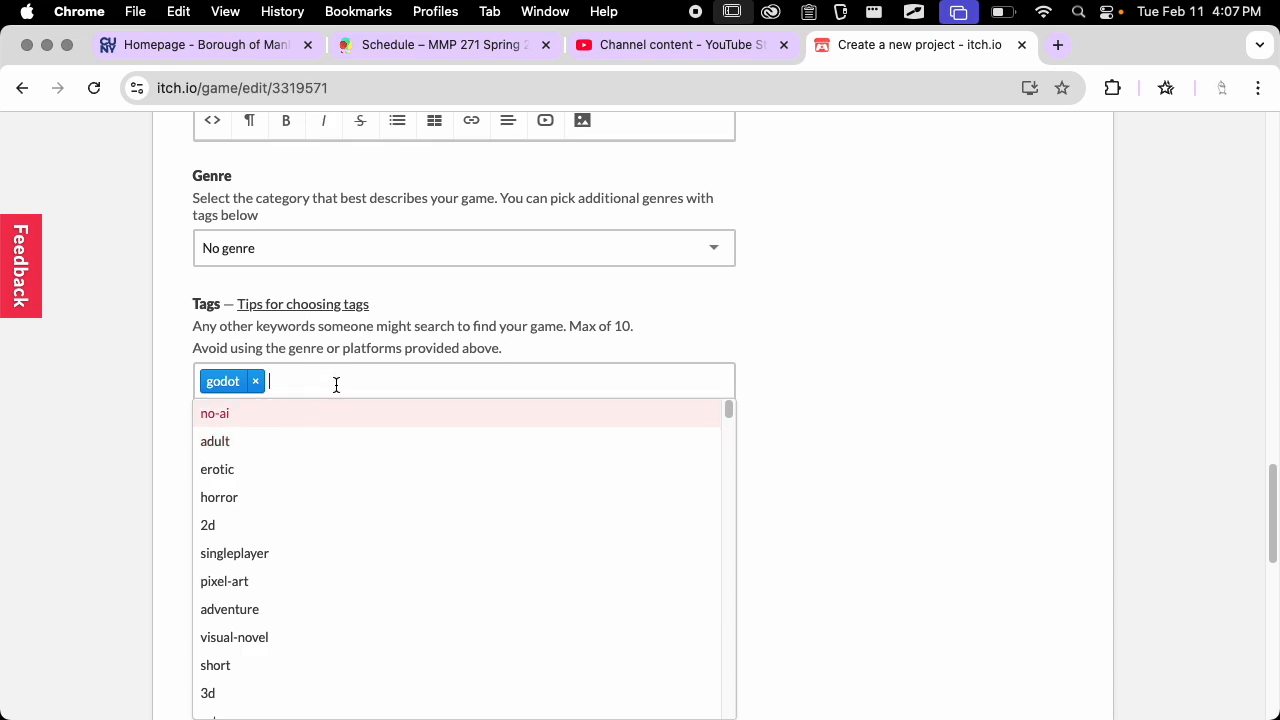
click(816, 346)
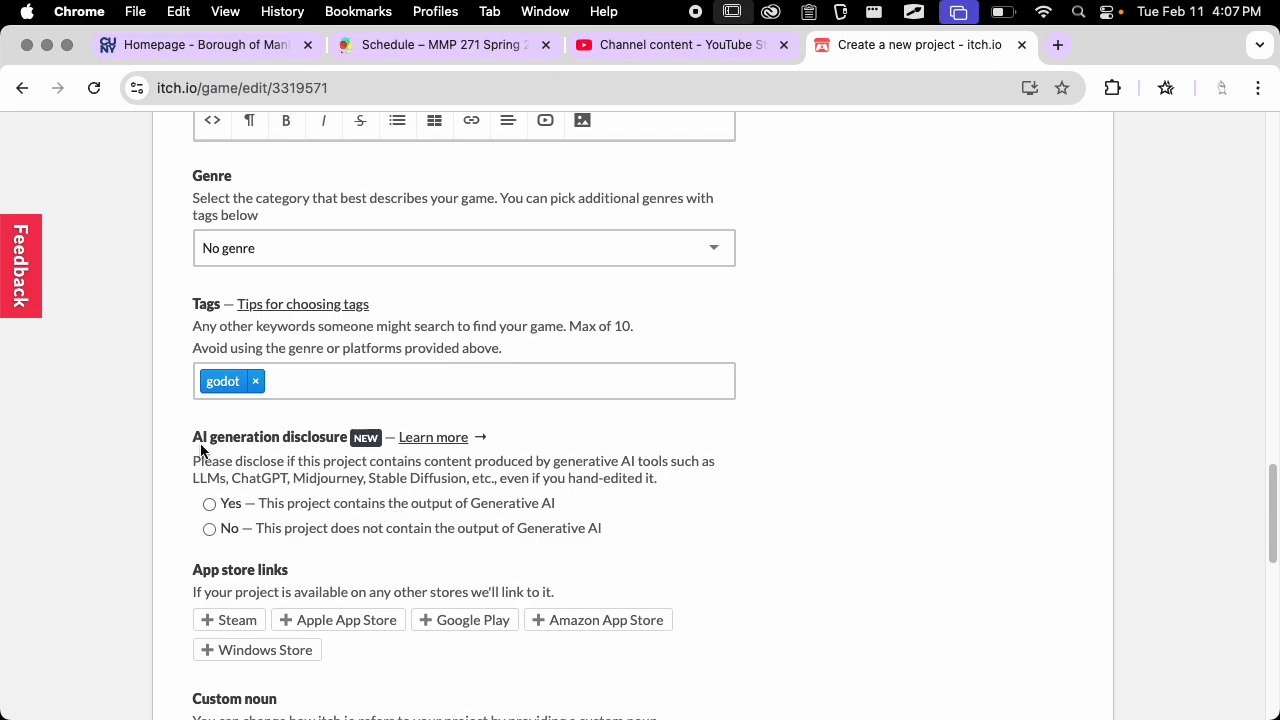
scroll(578, 441, down, 2)
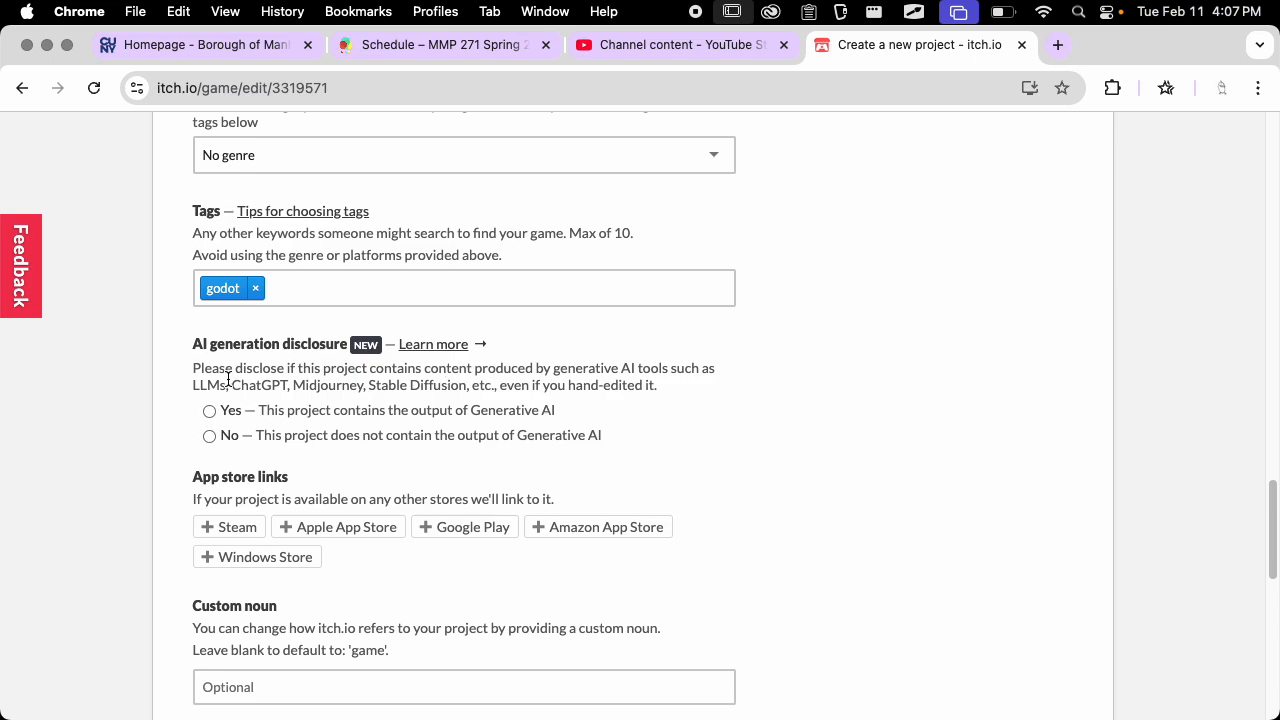
click(236, 439)
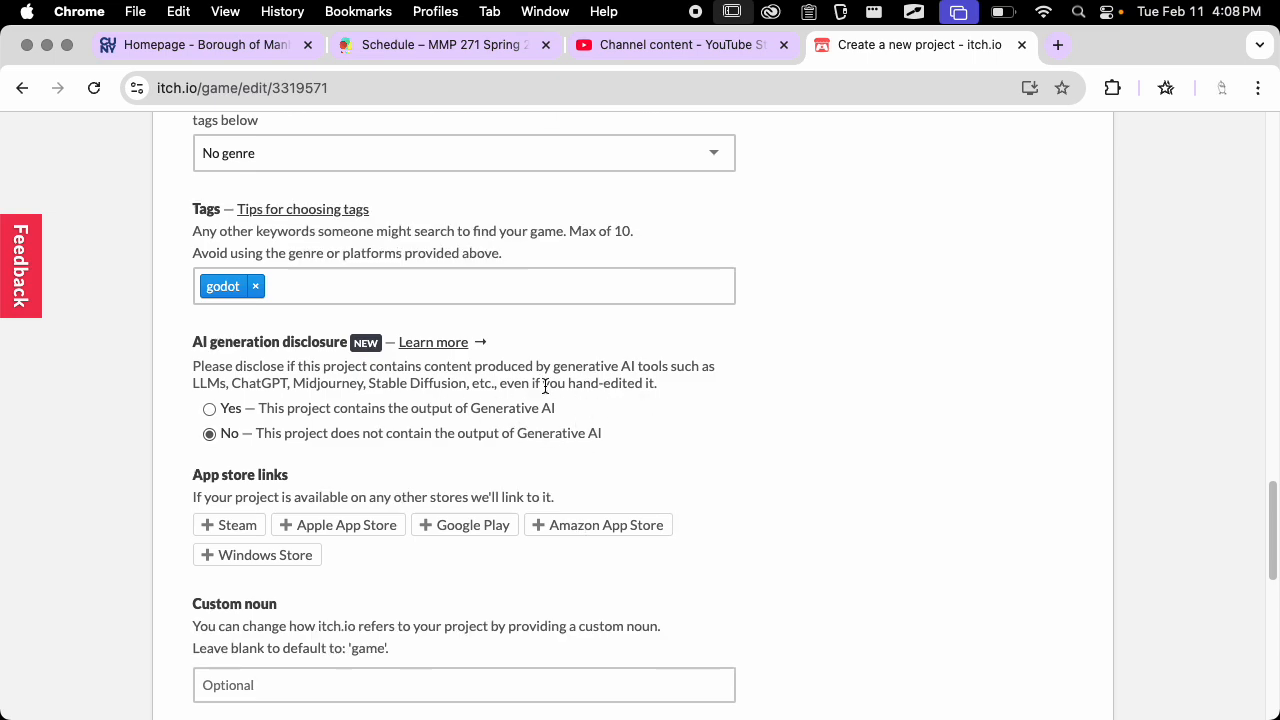
Set the project's visibility to Public so that anyone can view the page
scroll(528, 412, down, 4)
scroll(550, 340, down, 10)
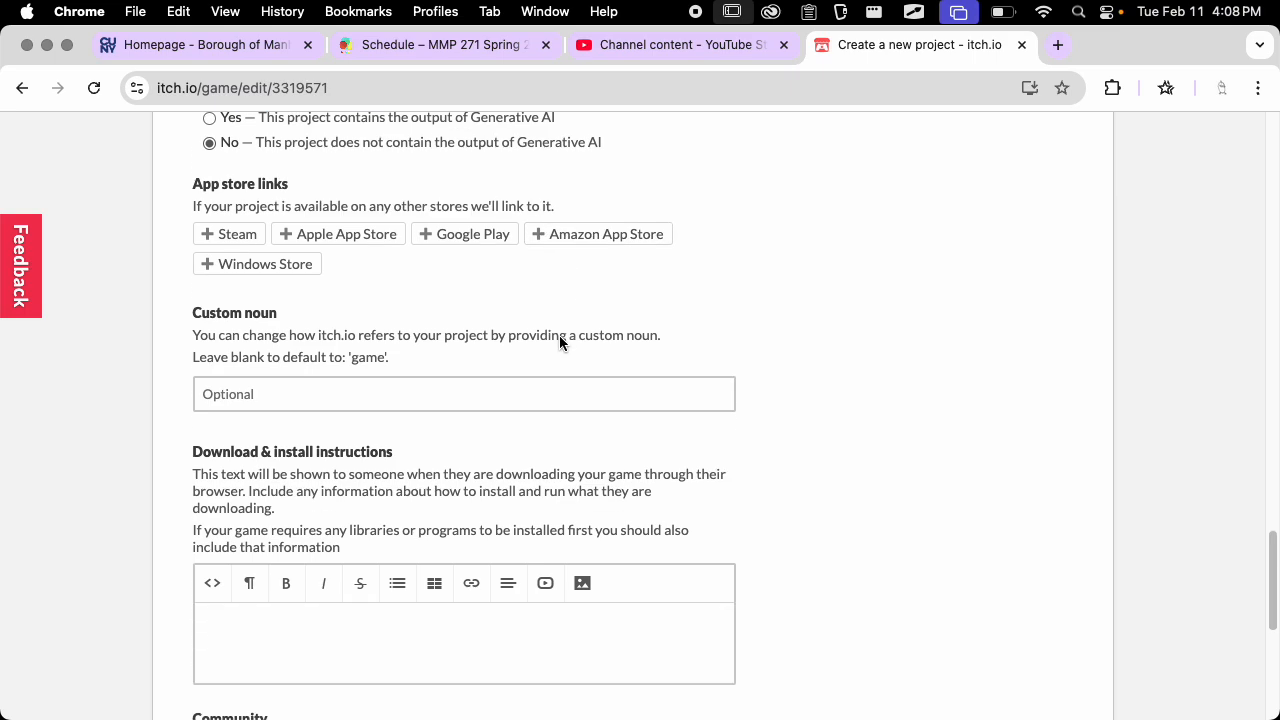
scroll(320, 308, down, 1)
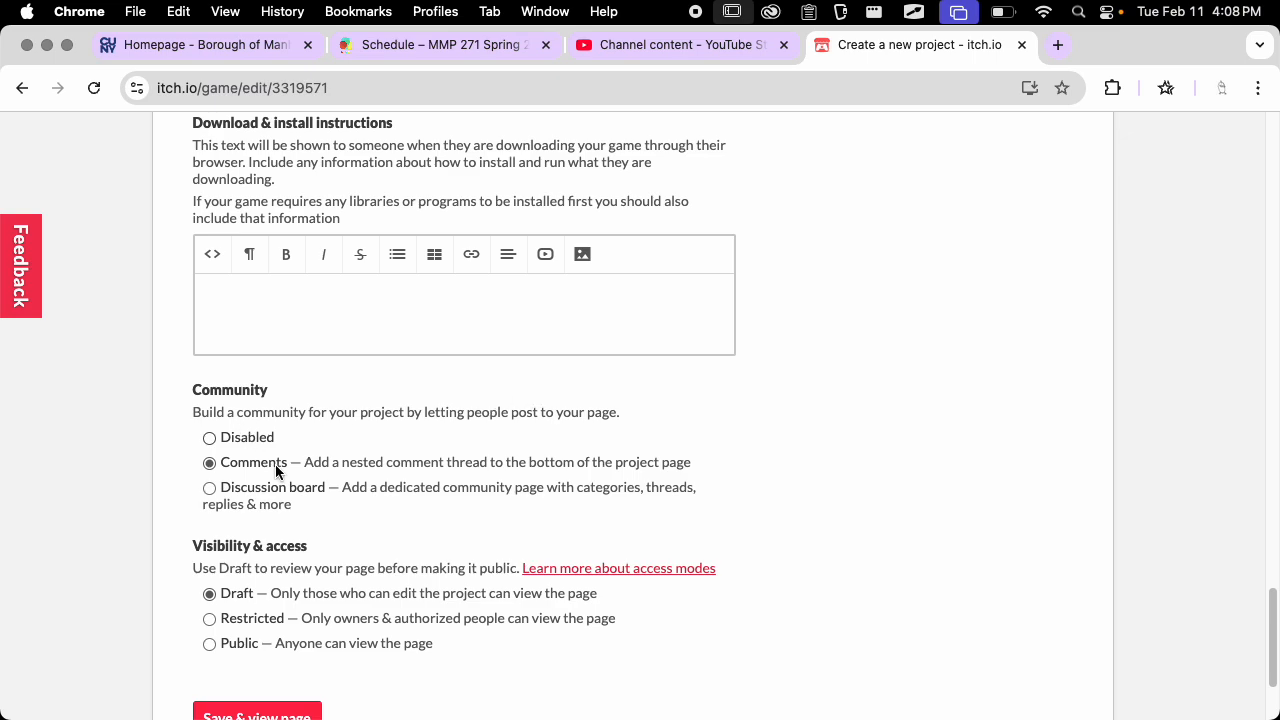
scroll(377, 481, down, 3)
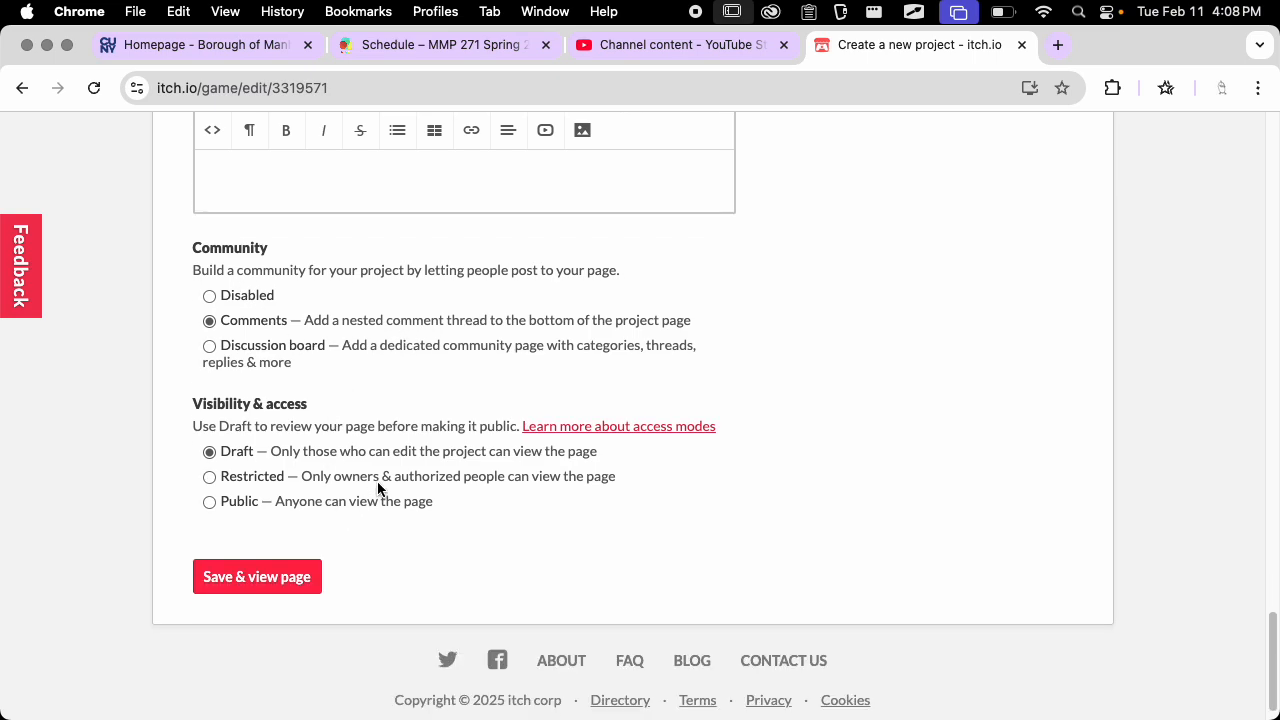
click(245, 508)
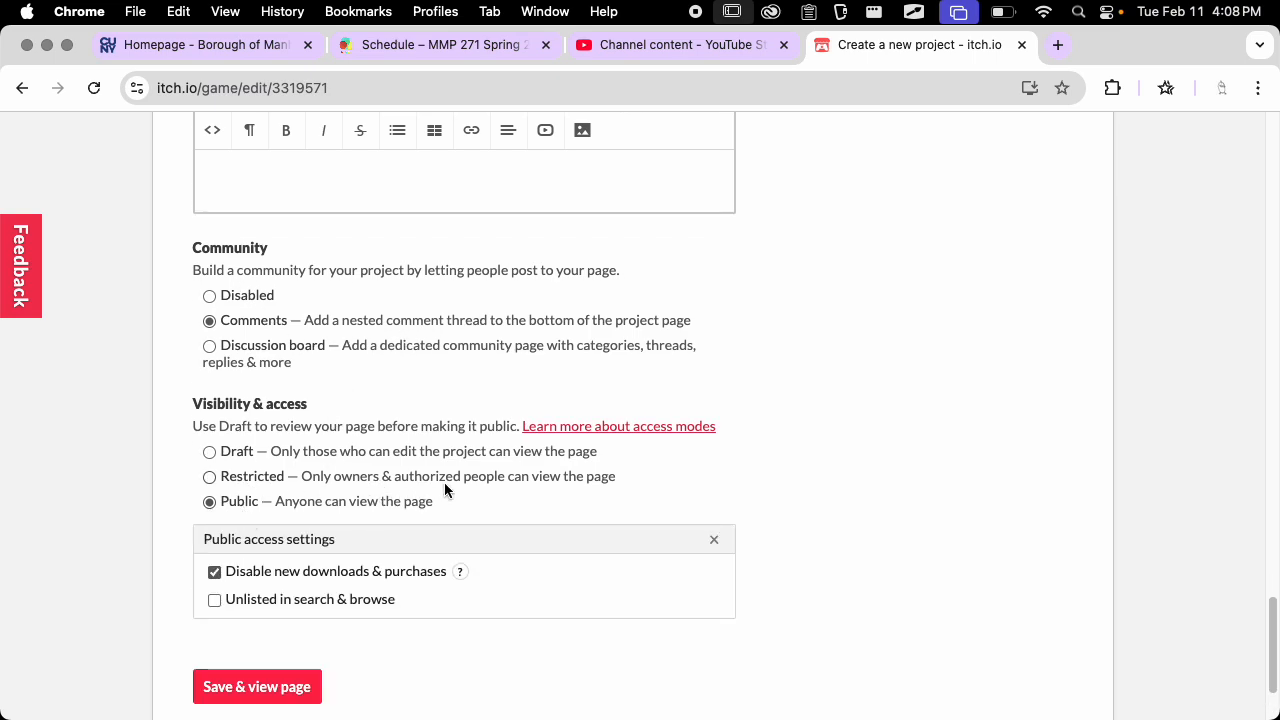
scroll(530, 462, down, 2)
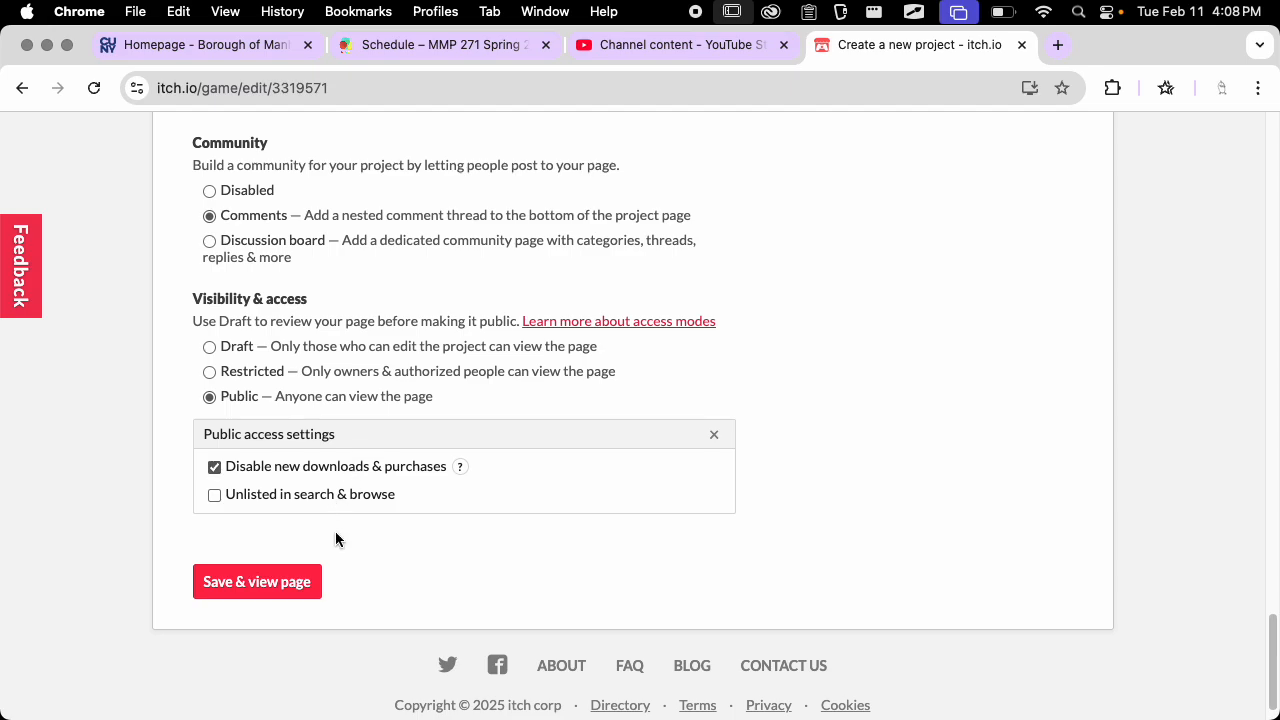
Upload "Screenshot 2025-01-28 at 4.53.11PM" from the Documentation folder as the project's cover image
scroll(503, 474, up, 20)
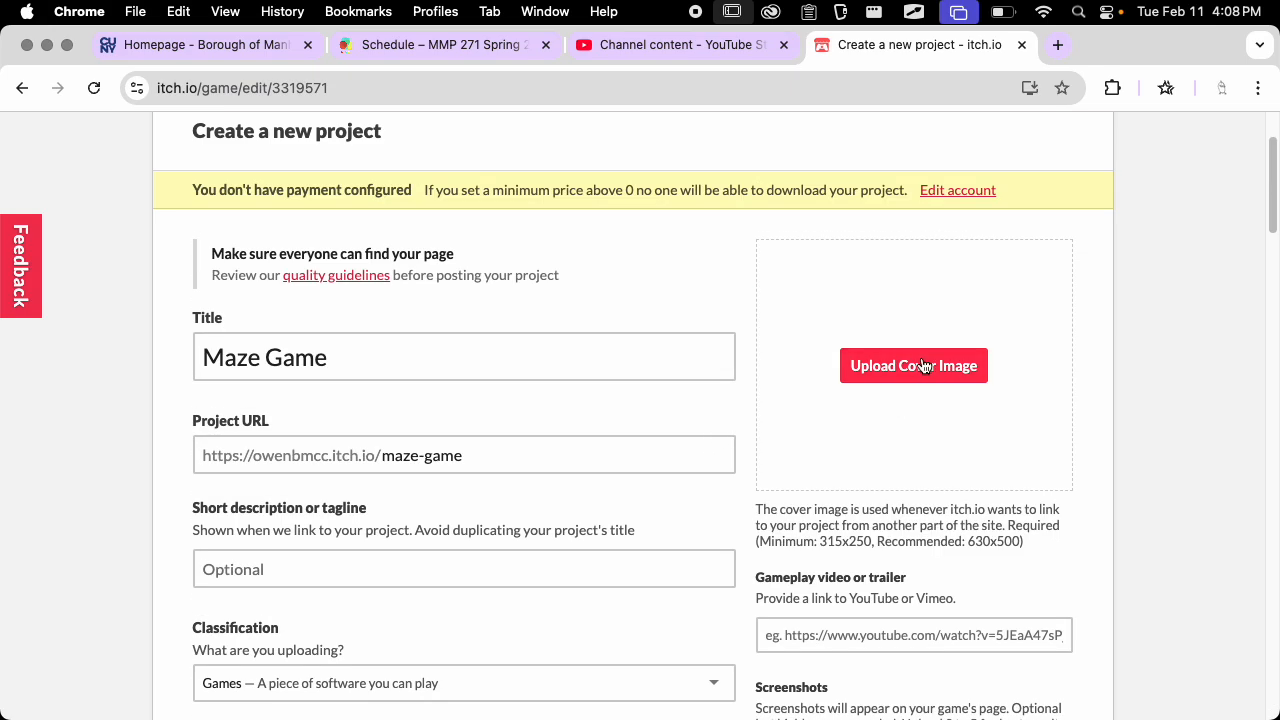
click(894, 377)
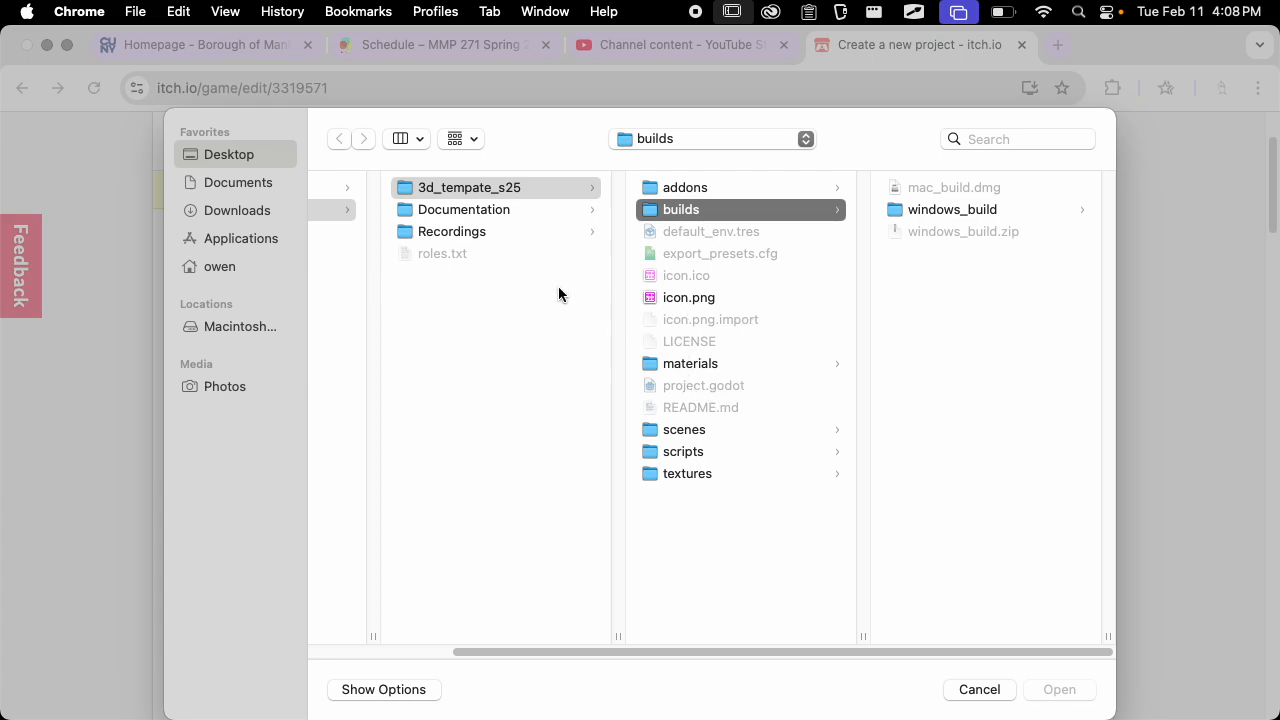
click(543, 209)
click(745, 230)
key(space)
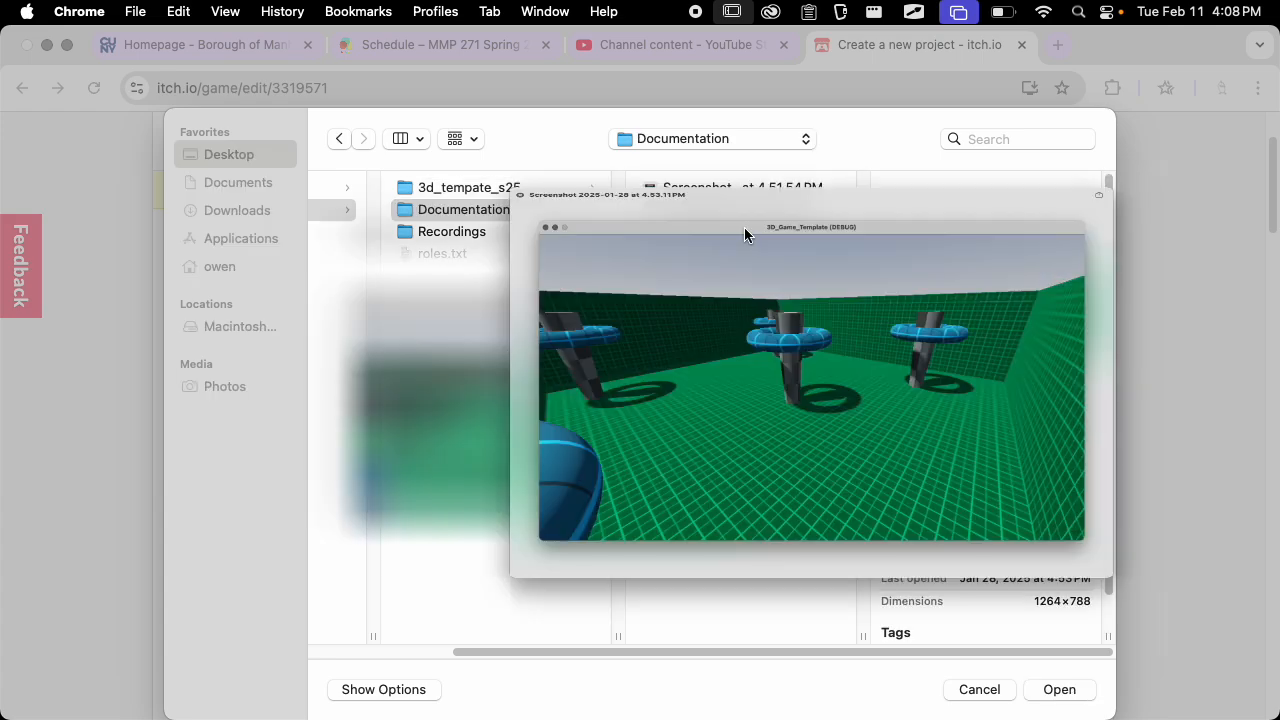
key(space)
key(Return)
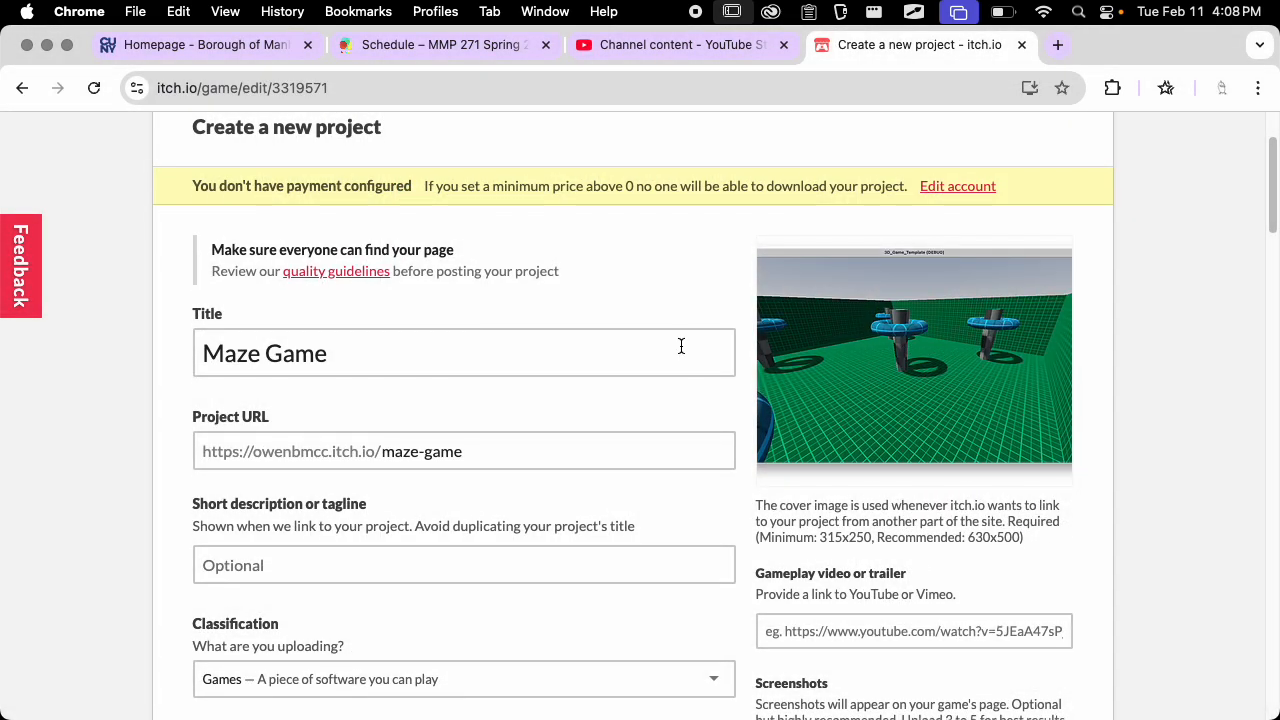
Save the Maze Game project and look over its resulting public page
scroll(675, 346, down, 5)
scroll(668, 345, down, 15)
scroll(666, 343, up, 20)
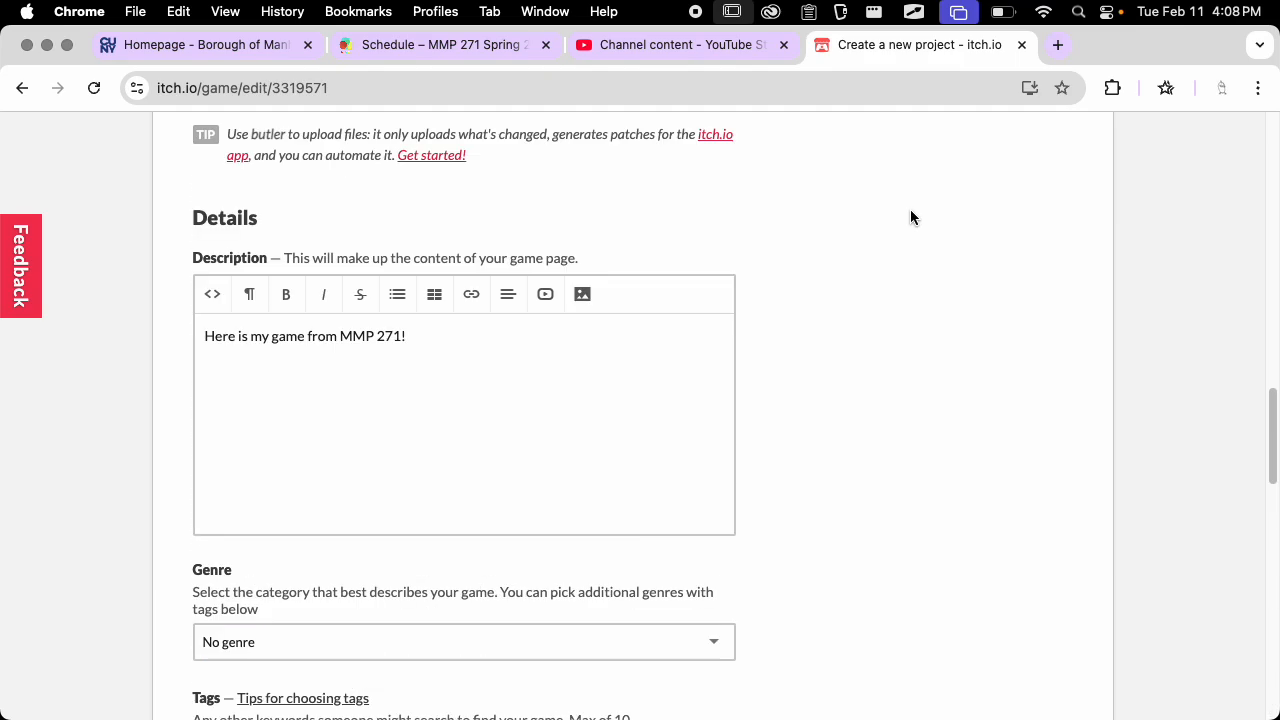
scroll(855, 242, up, 3)
scroll(880, 320, down, 7)
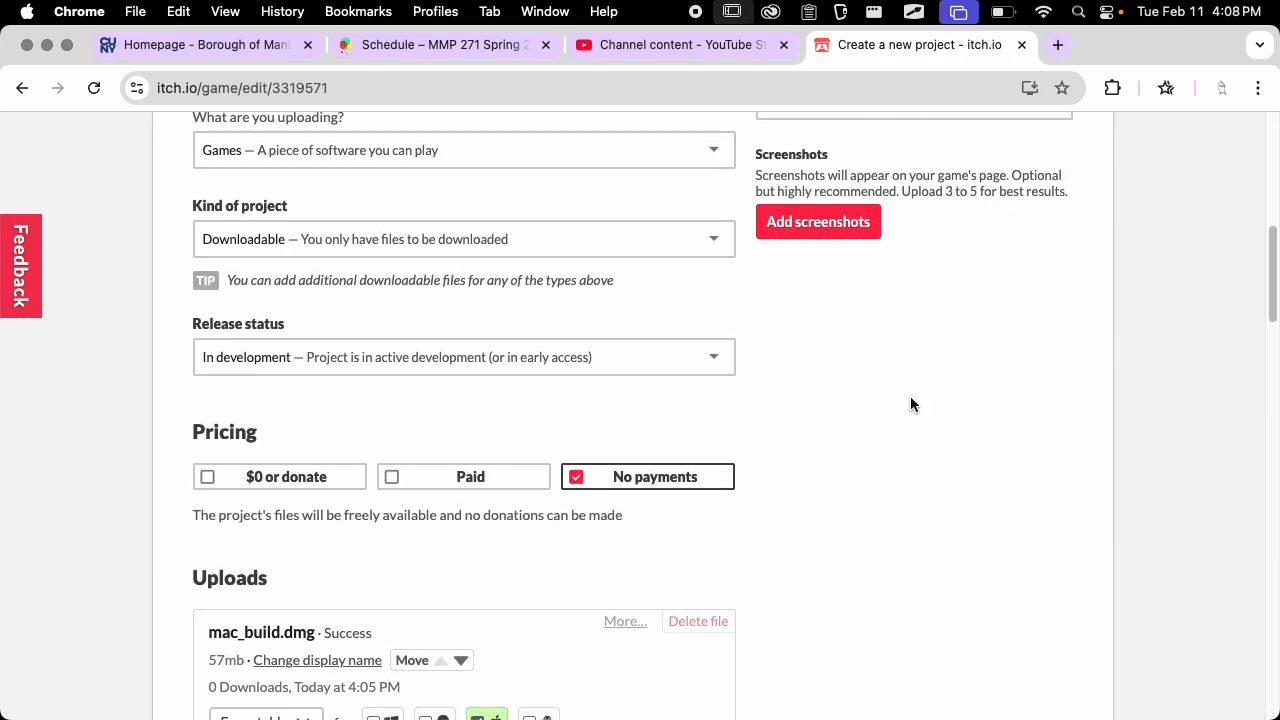
scroll(860, 355, down, 15)
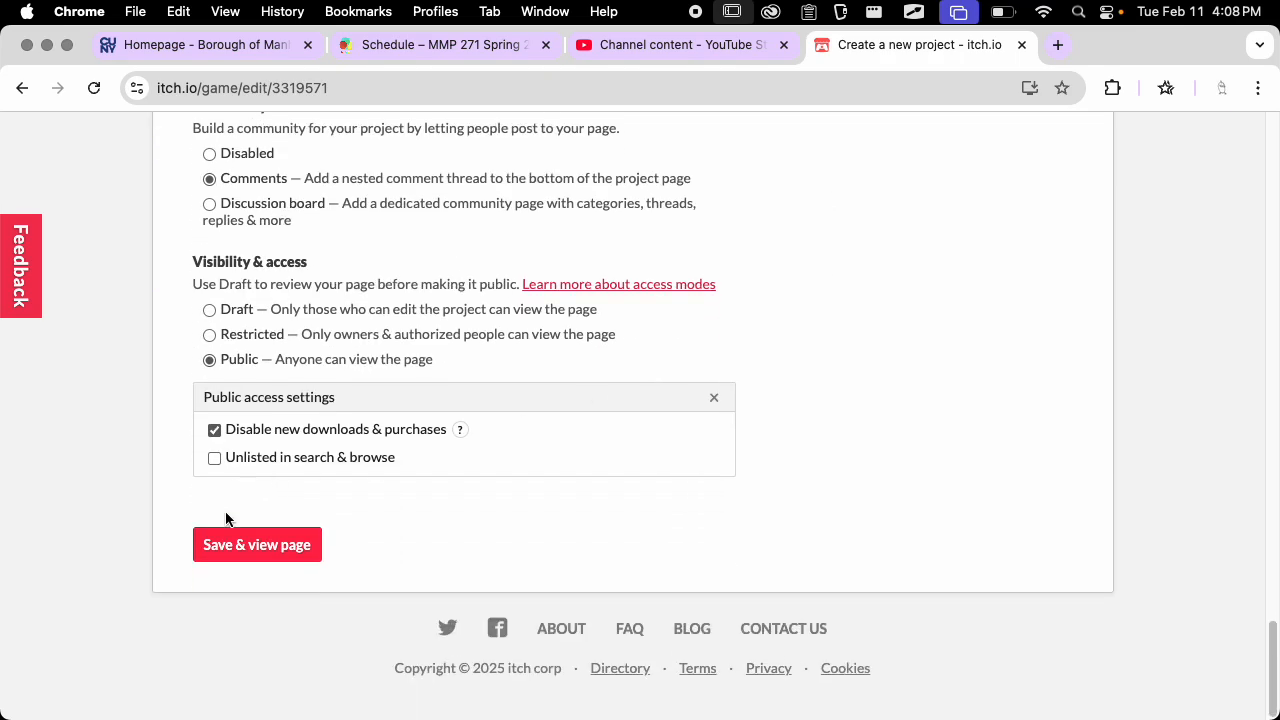
click(241, 552)
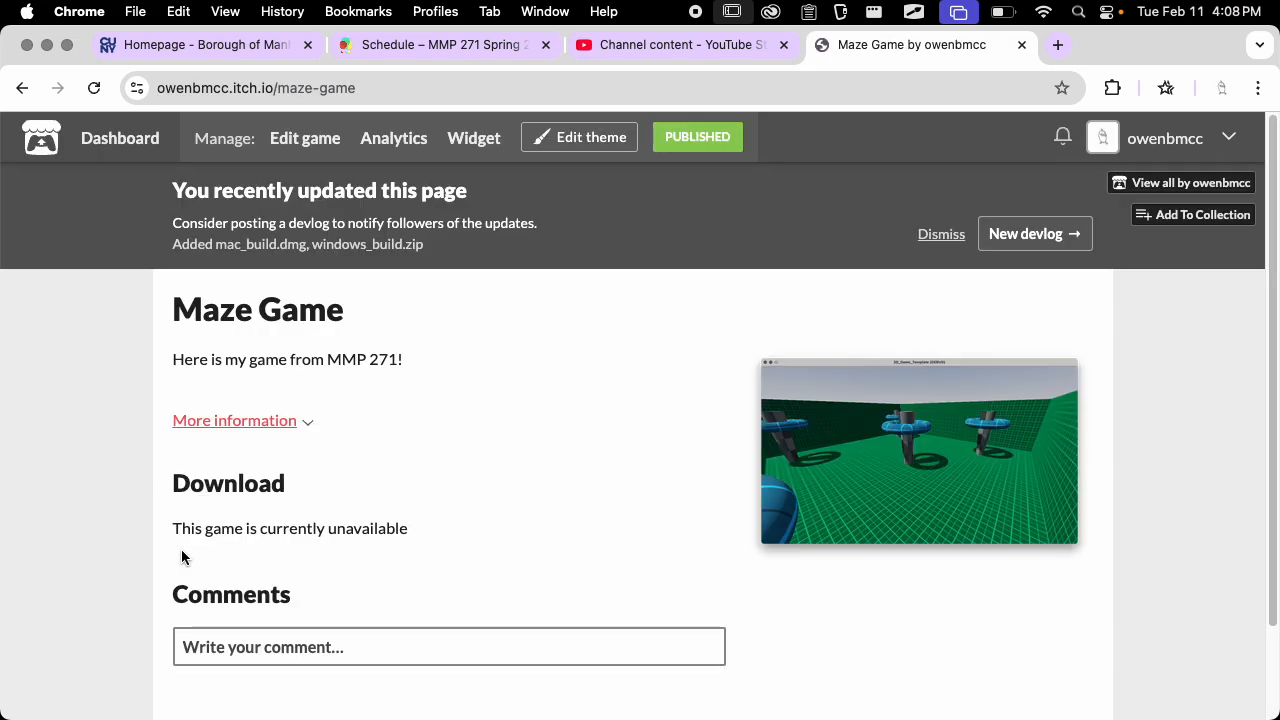
scroll(516, 386, down, 2)
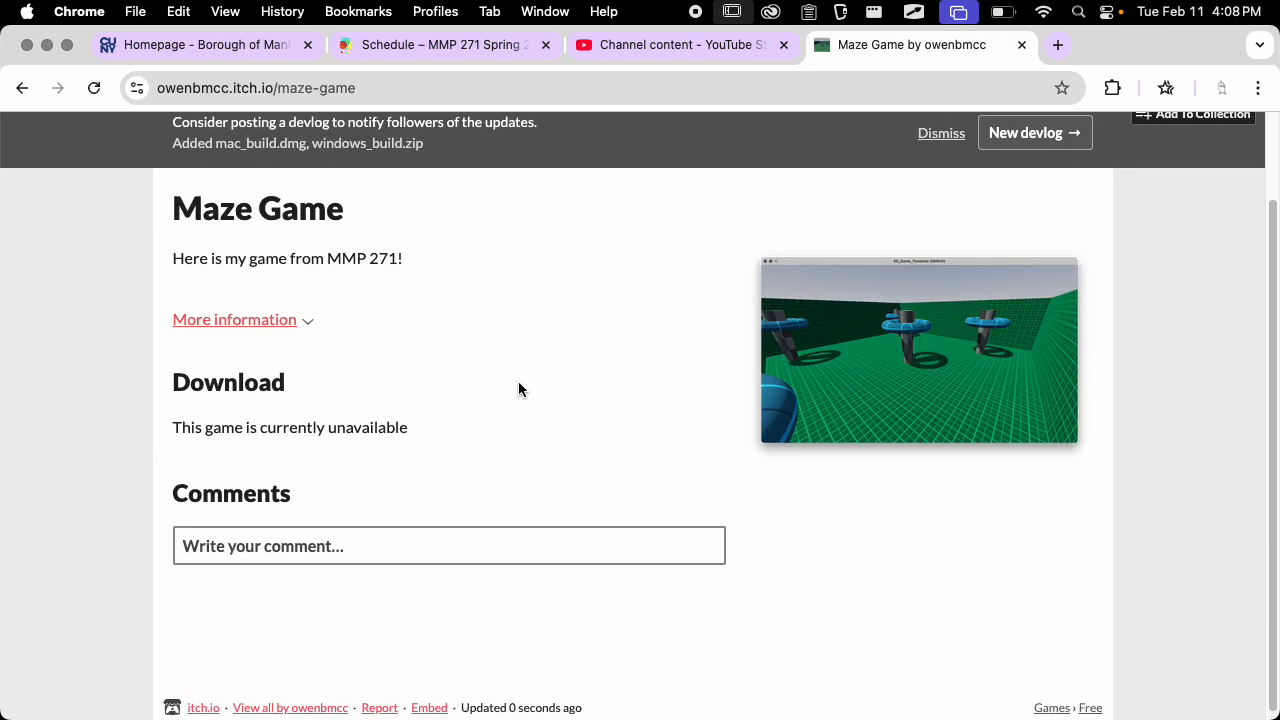
scroll(518, 389, up, 2)
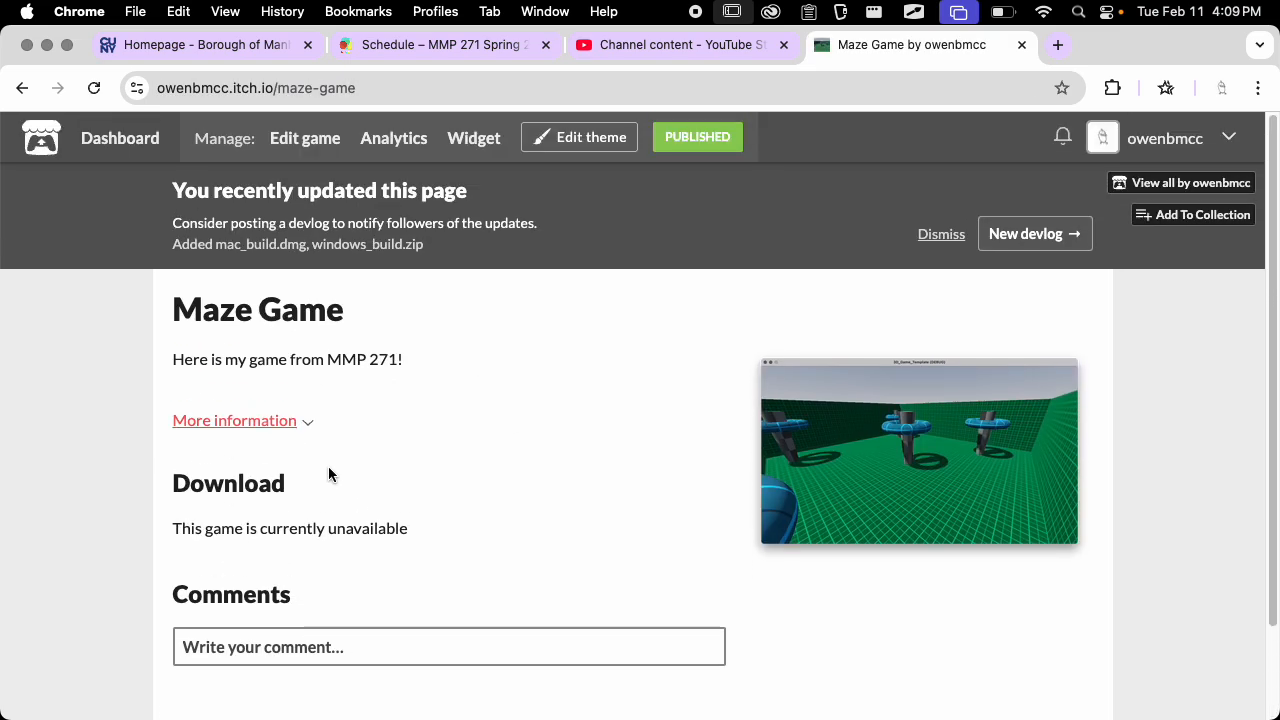
scroll(363, 463, down, 2)
scroll(360, 464, up, 2)
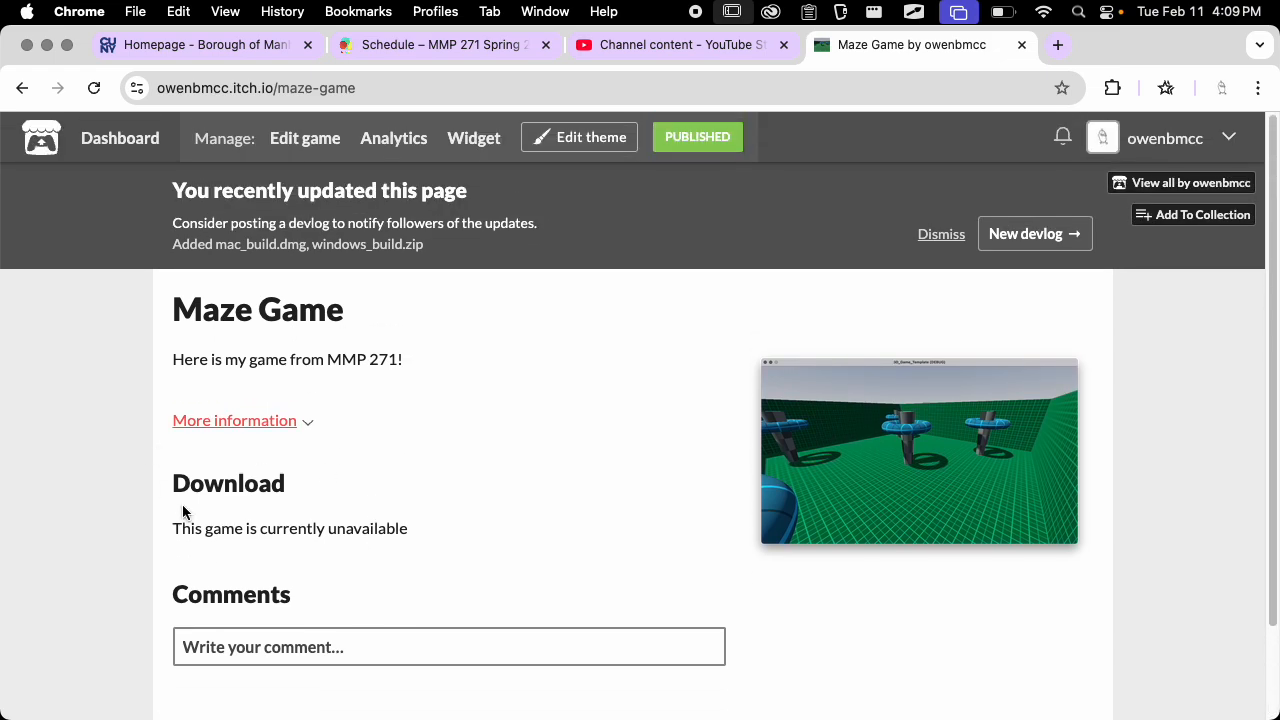
Change the game page theme's font to Pixel and save the theme
click(591, 137)
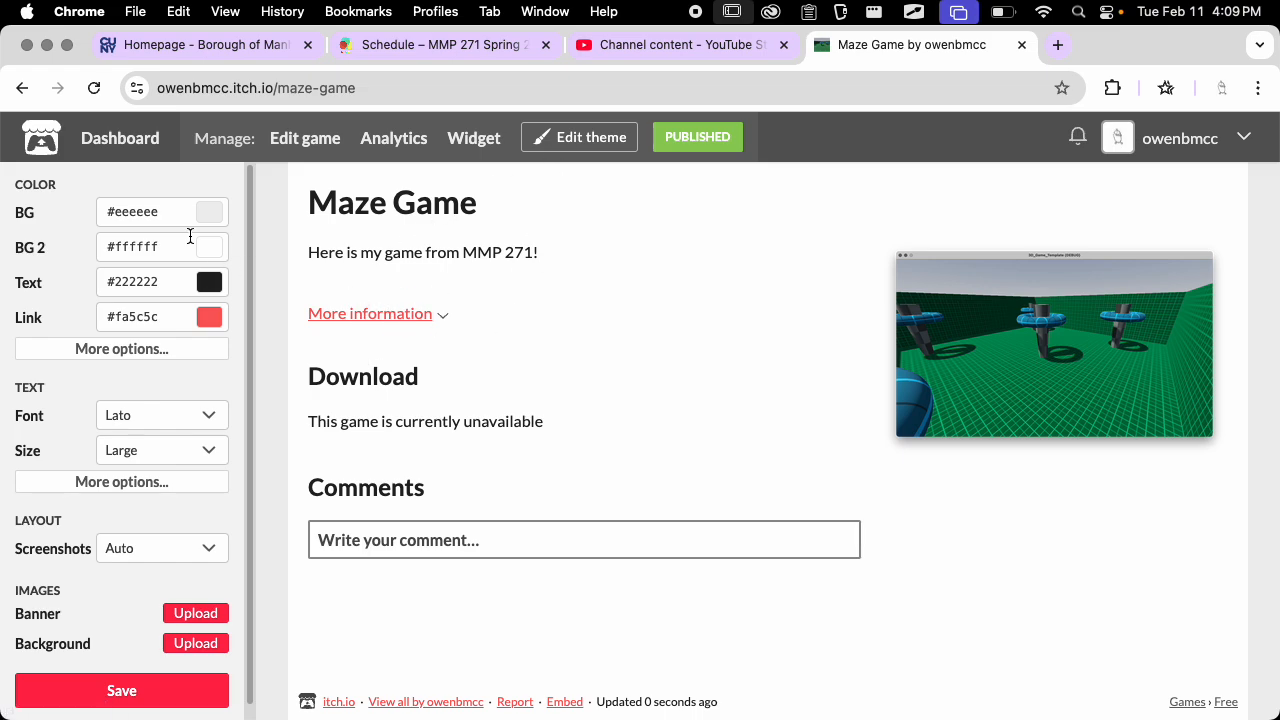
click(172, 425)
click(192, 370)
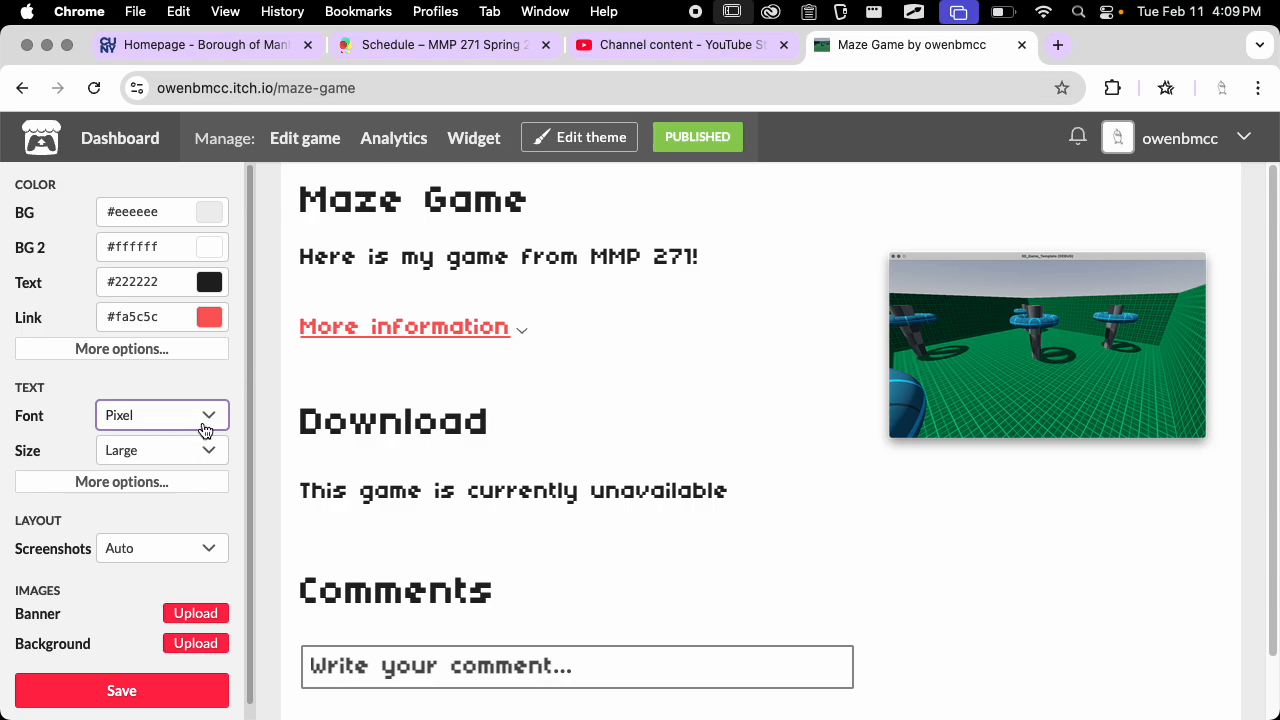
click(129, 694)
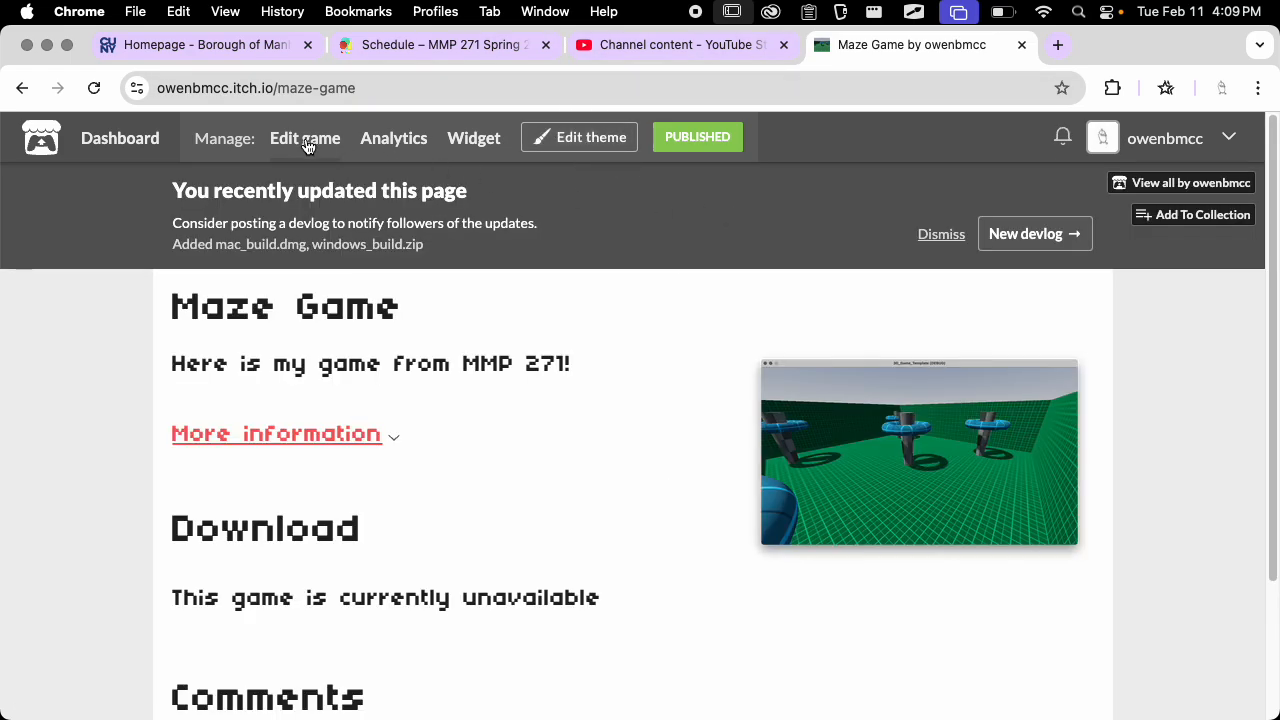
Edit the game's public access settings to turn off "Disable new downloads & purchases" and save the project
click(325, 138)
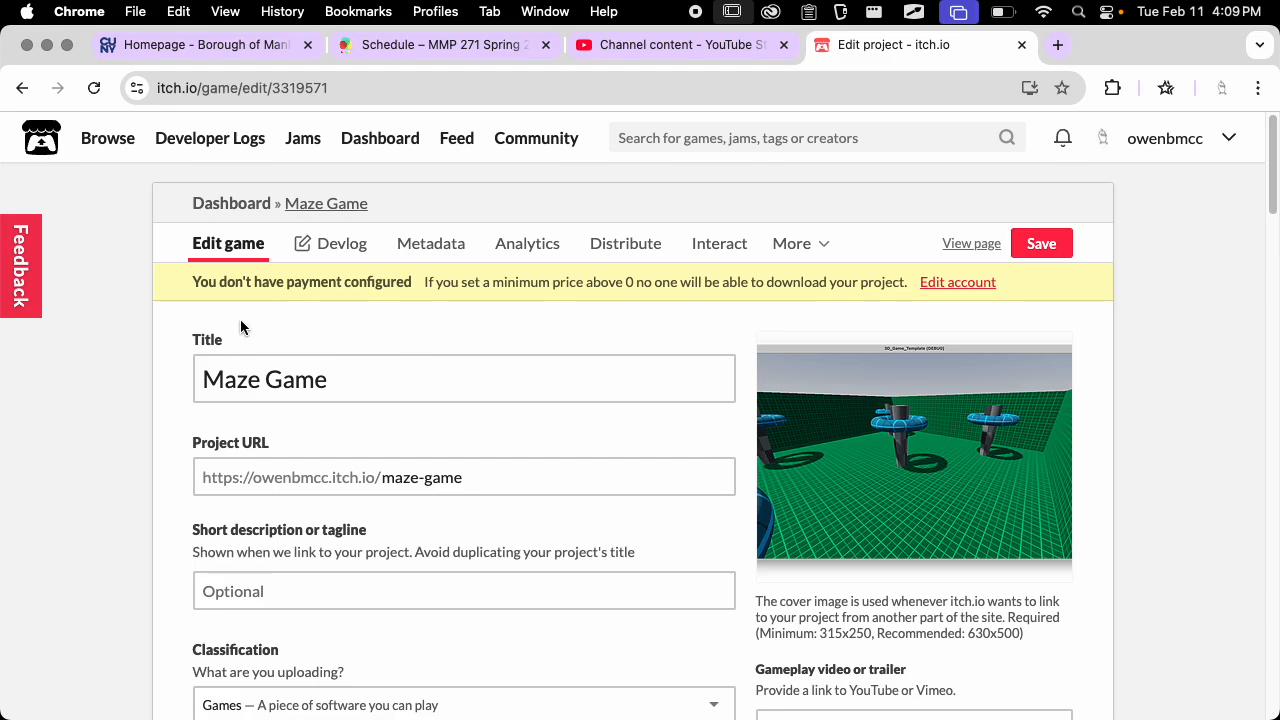
click(1062, 247)
scroll(525, 354, down, 6)
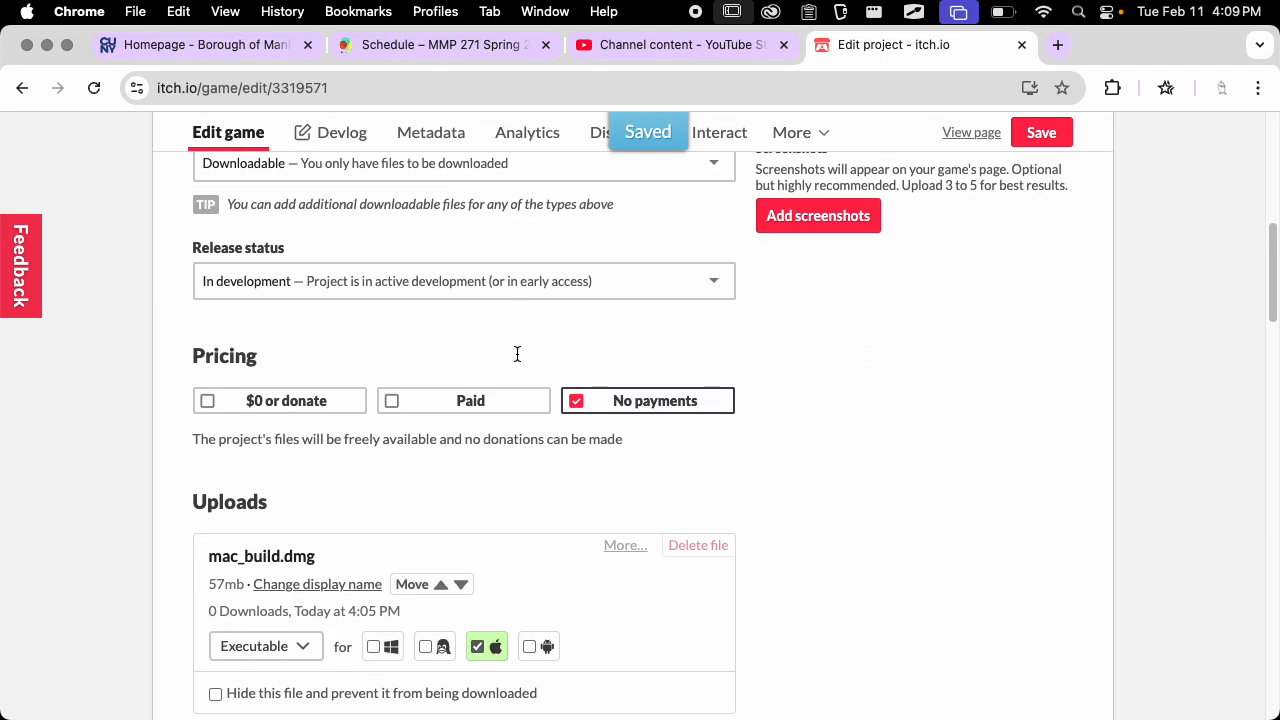
scroll(517, 354, down, 20)
scroll(514, 349, up, 10)
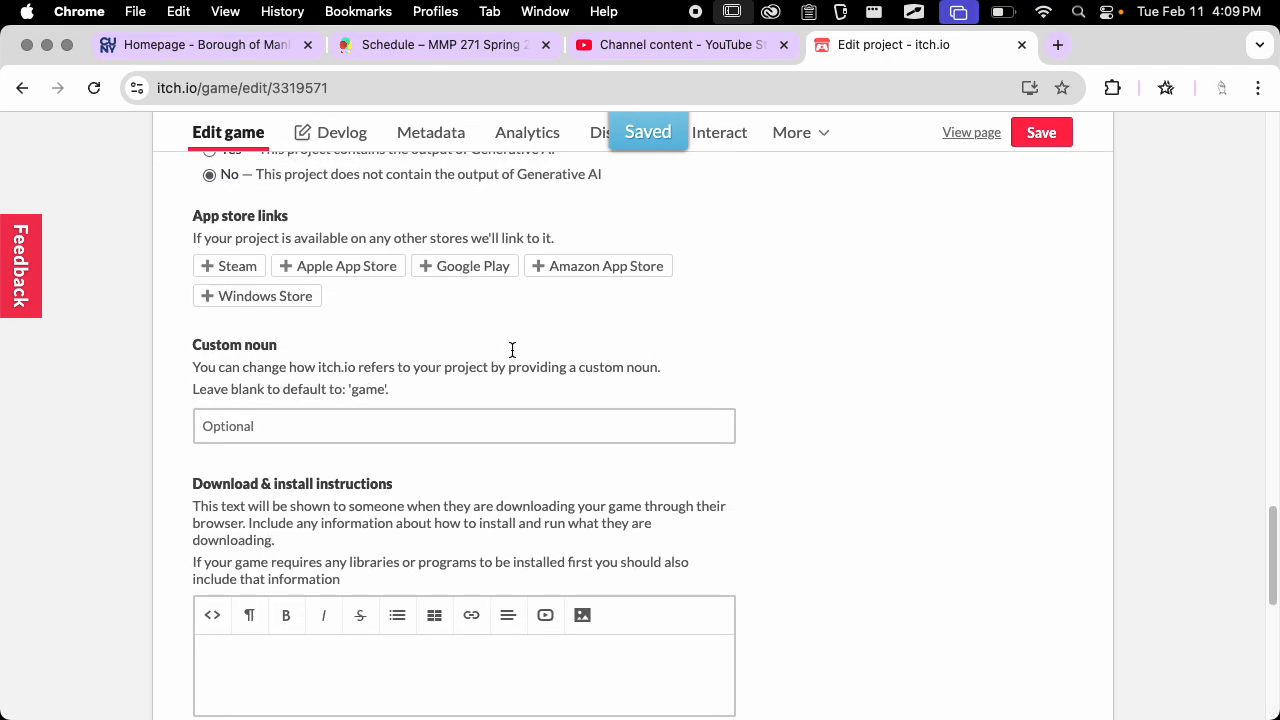
scroll(512, 350, up, 10)
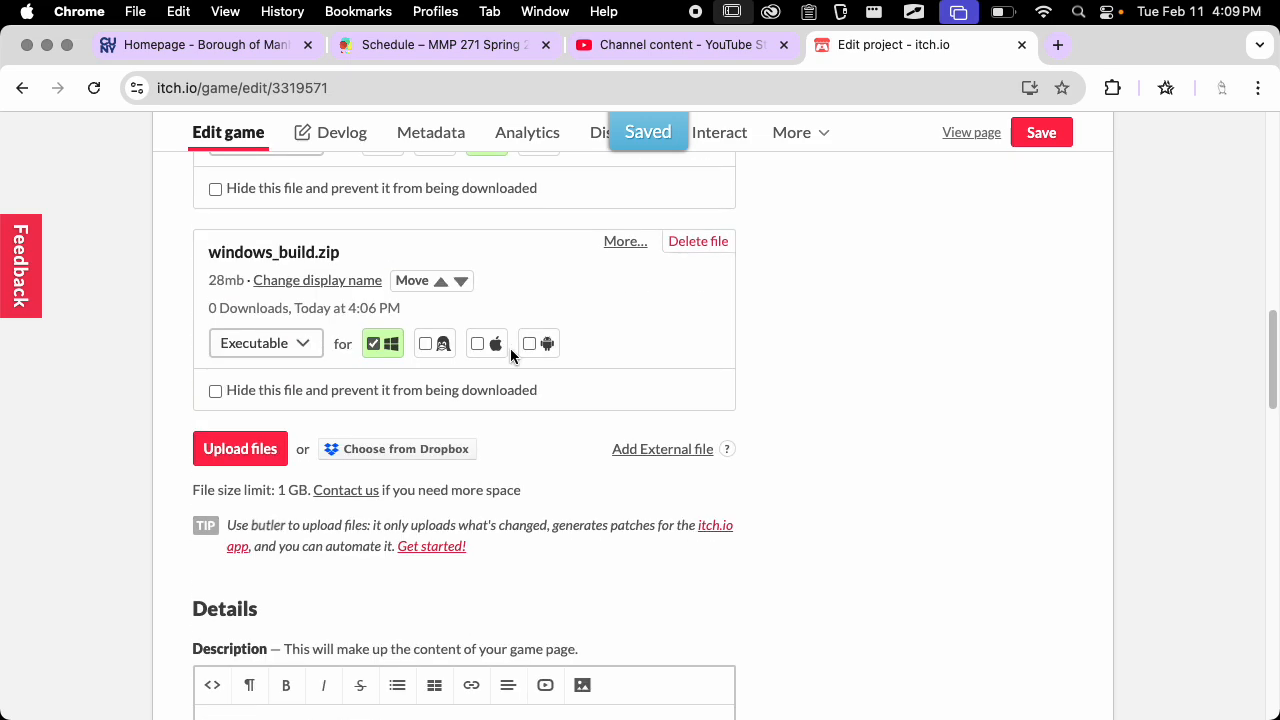
scroll(602, 307, up, 3)
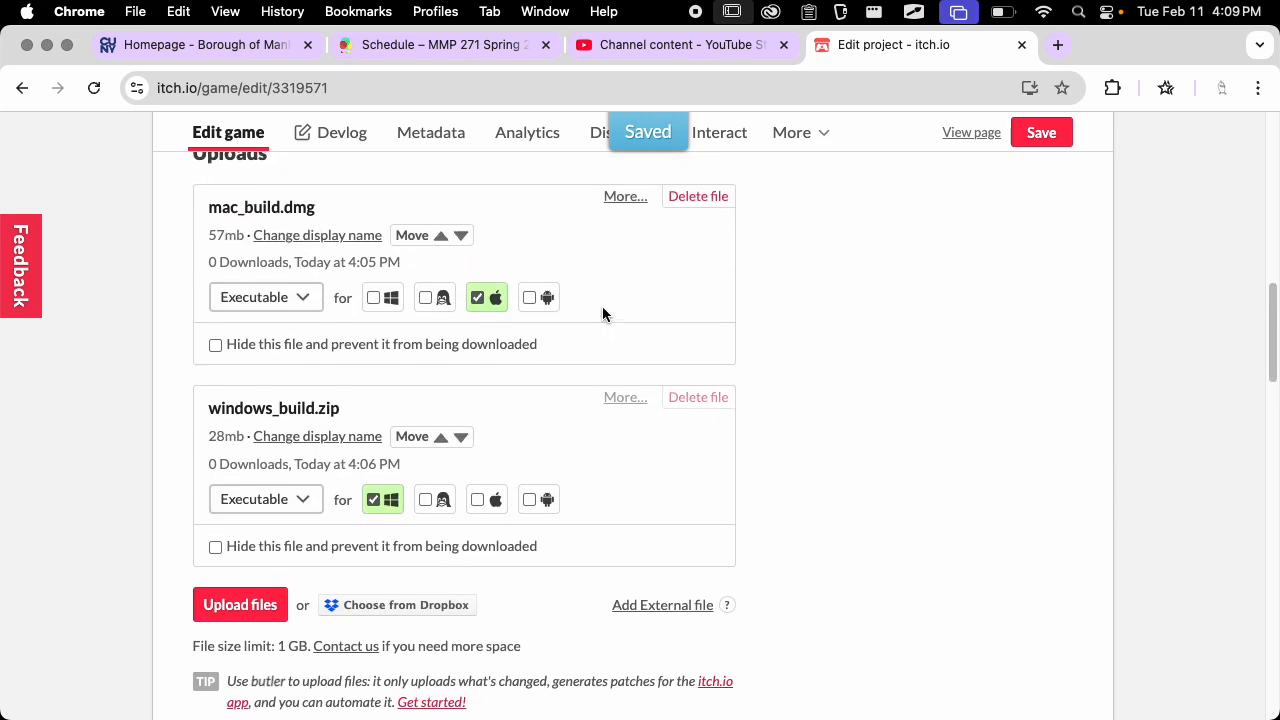
scroll(602, 313, down, 20)
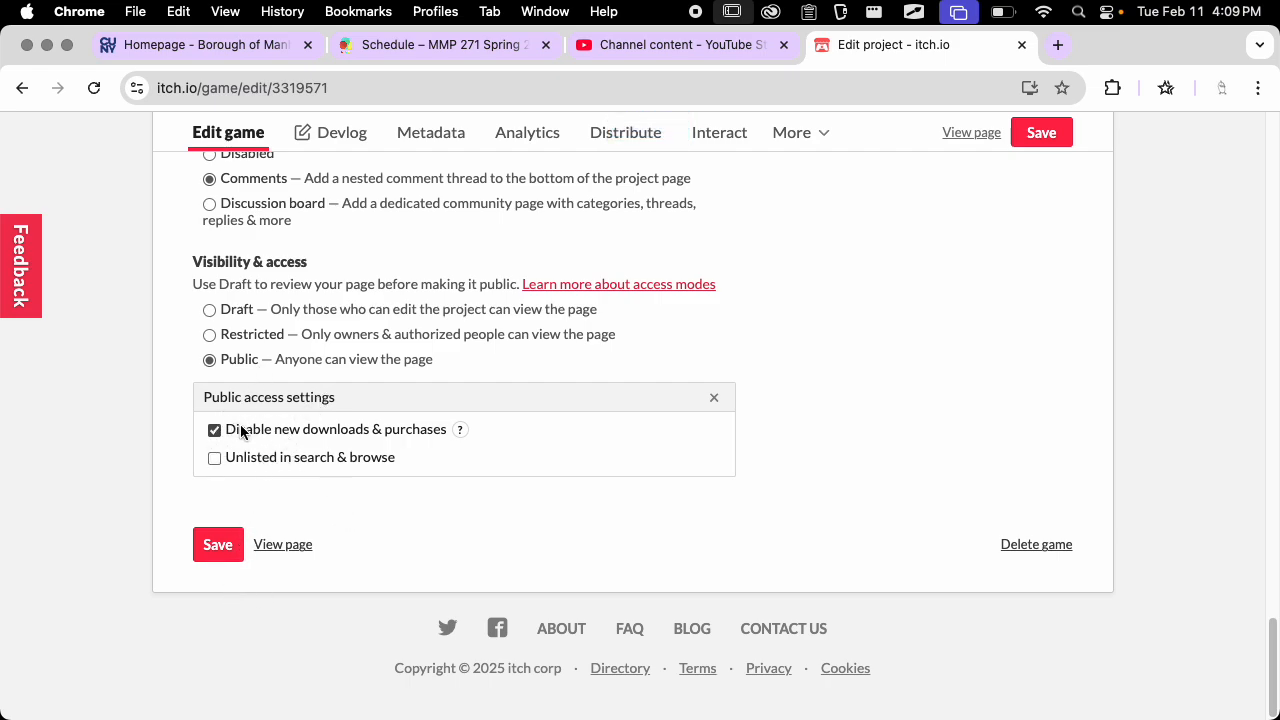
click(290, 432)
click(215, 545)
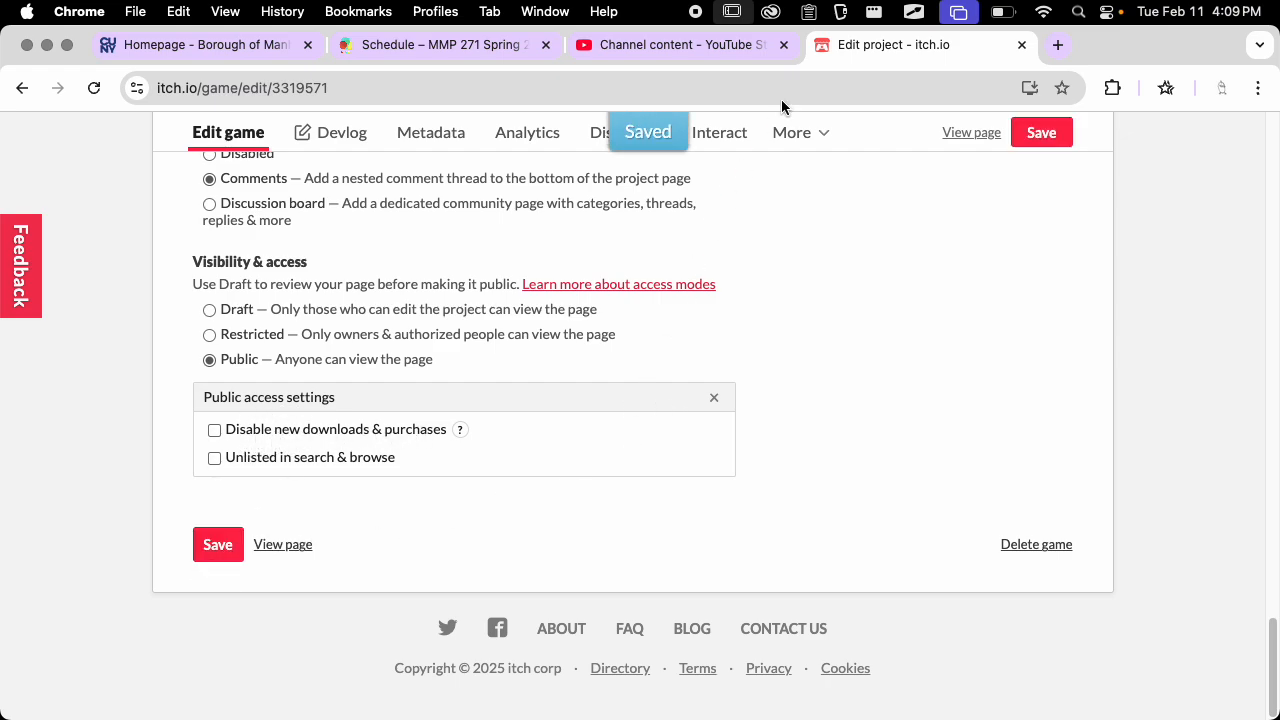
View the Maze Game page and check its download section for the Mac and Windows builds
click(966, 138)
scroll(455, 330, down, 5)
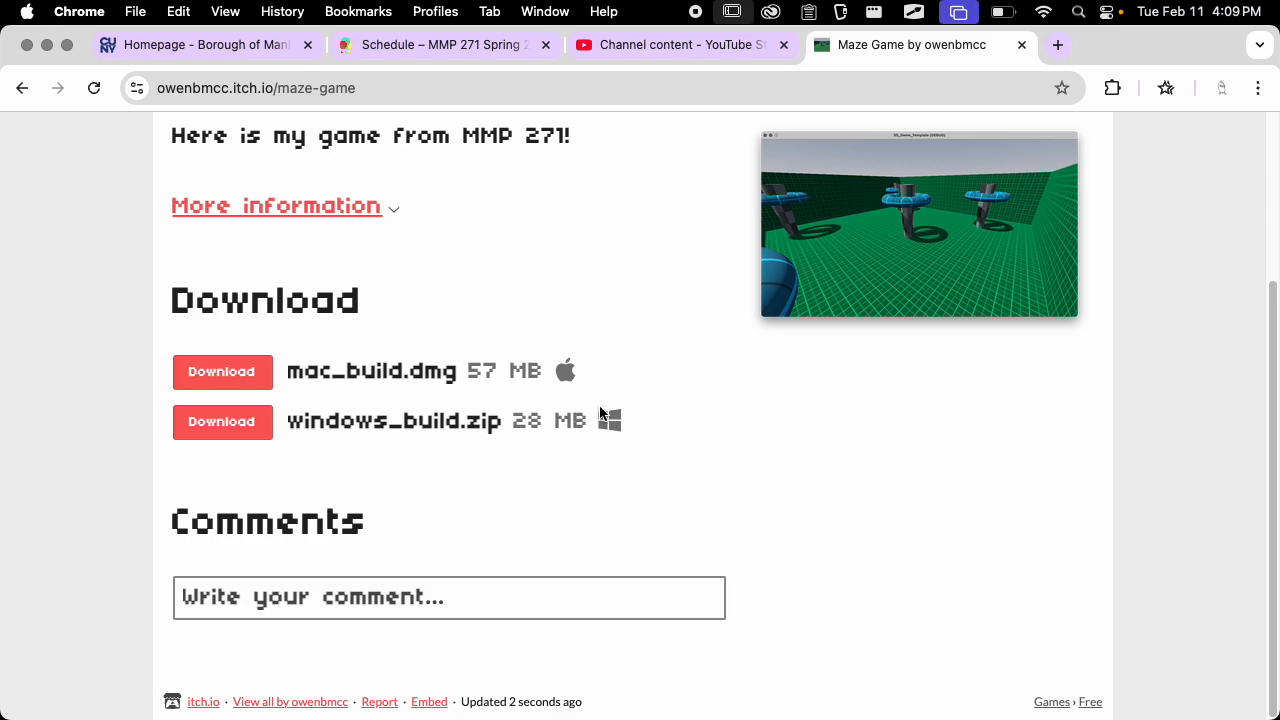
scroll(615, 390, up, 5)
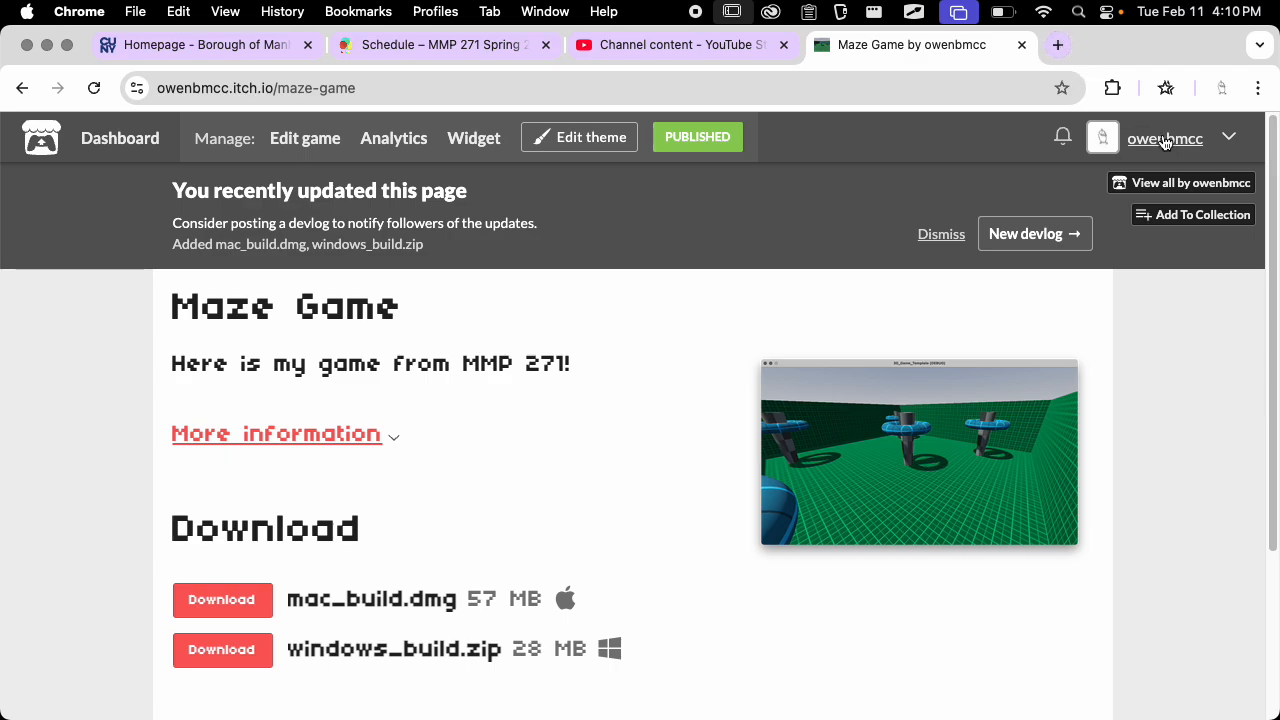
Open itch.io in a new browser tab and go to the Creator Dashboard's Game jams page
click(1060, 48)
text(itch.io)
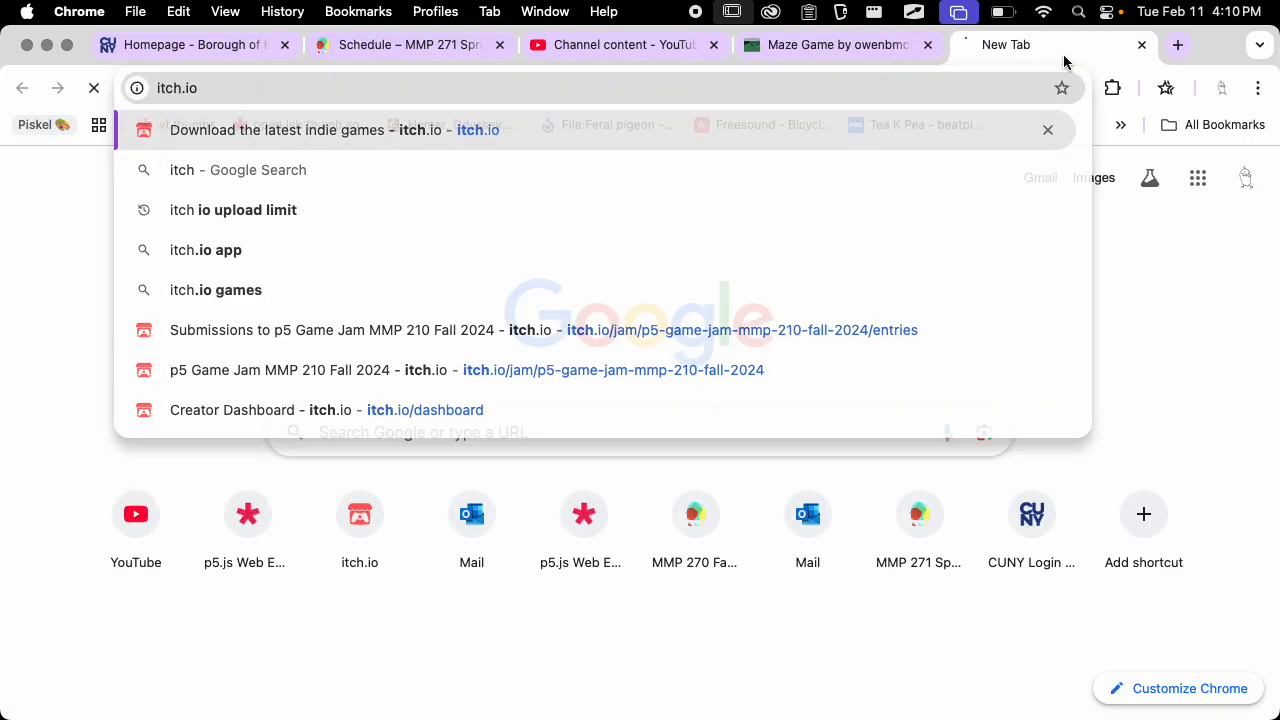
key(Return)
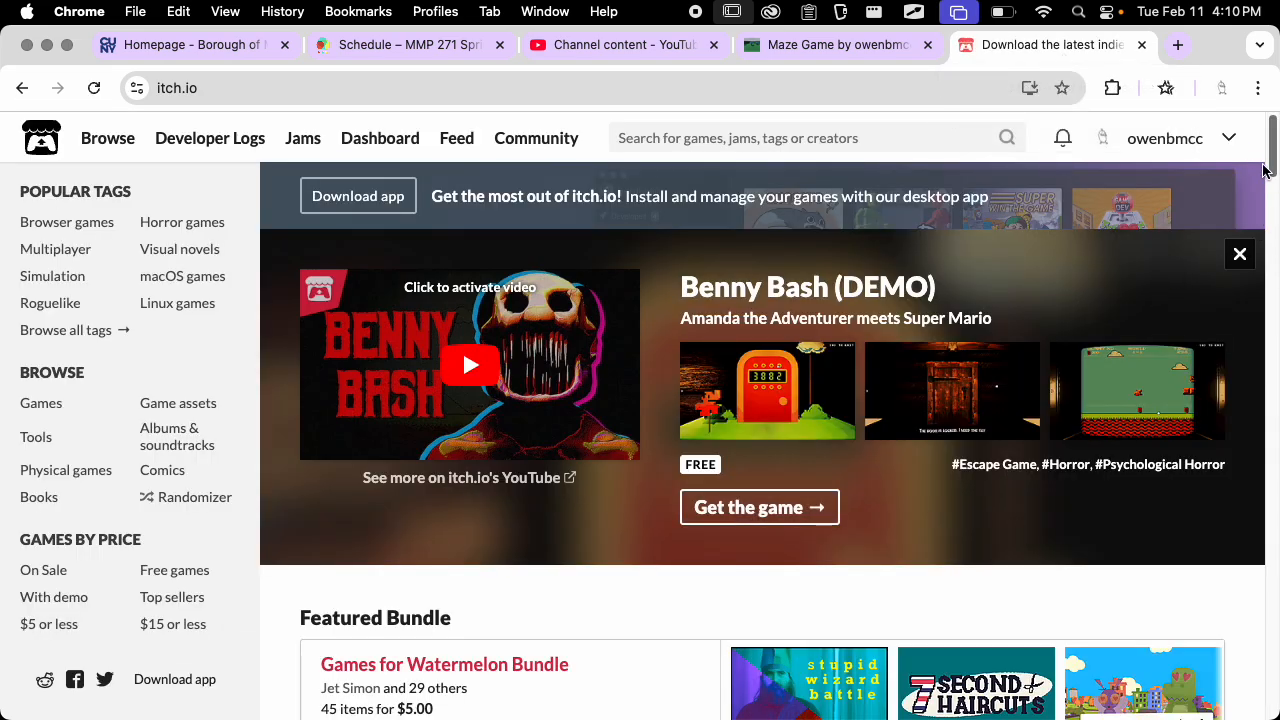
click(1229, 138)
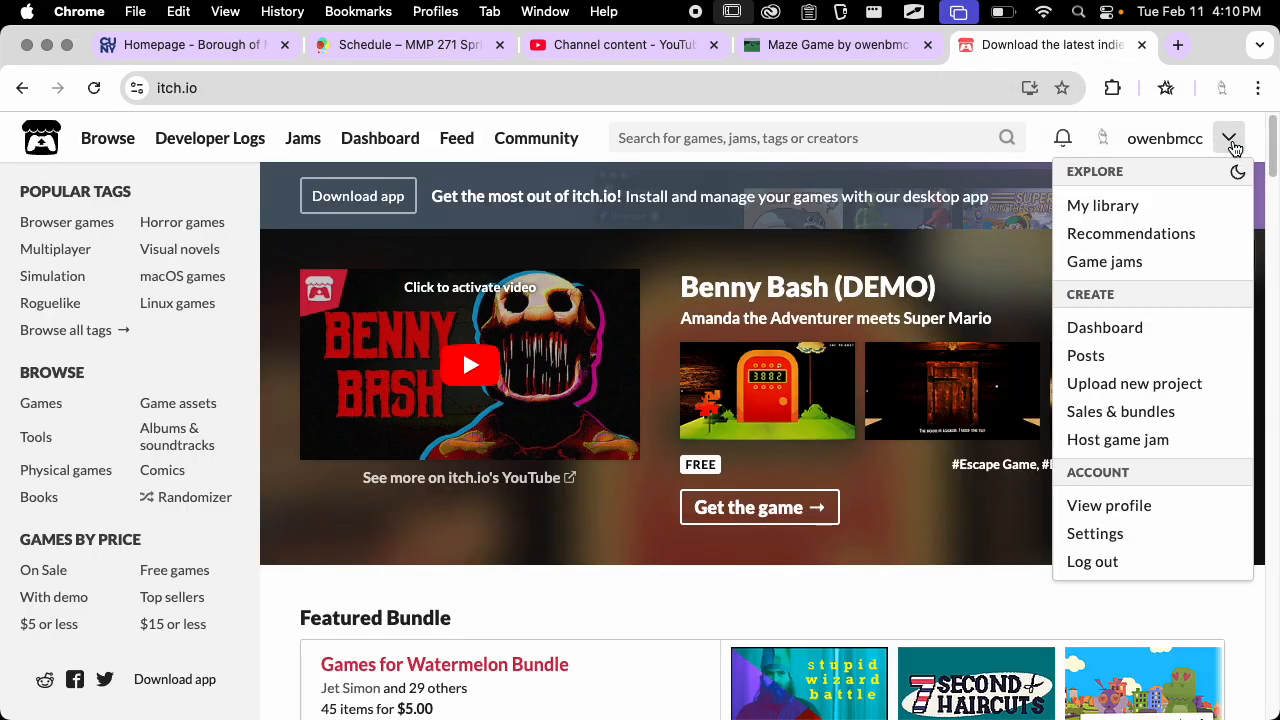
click(1180, 325)
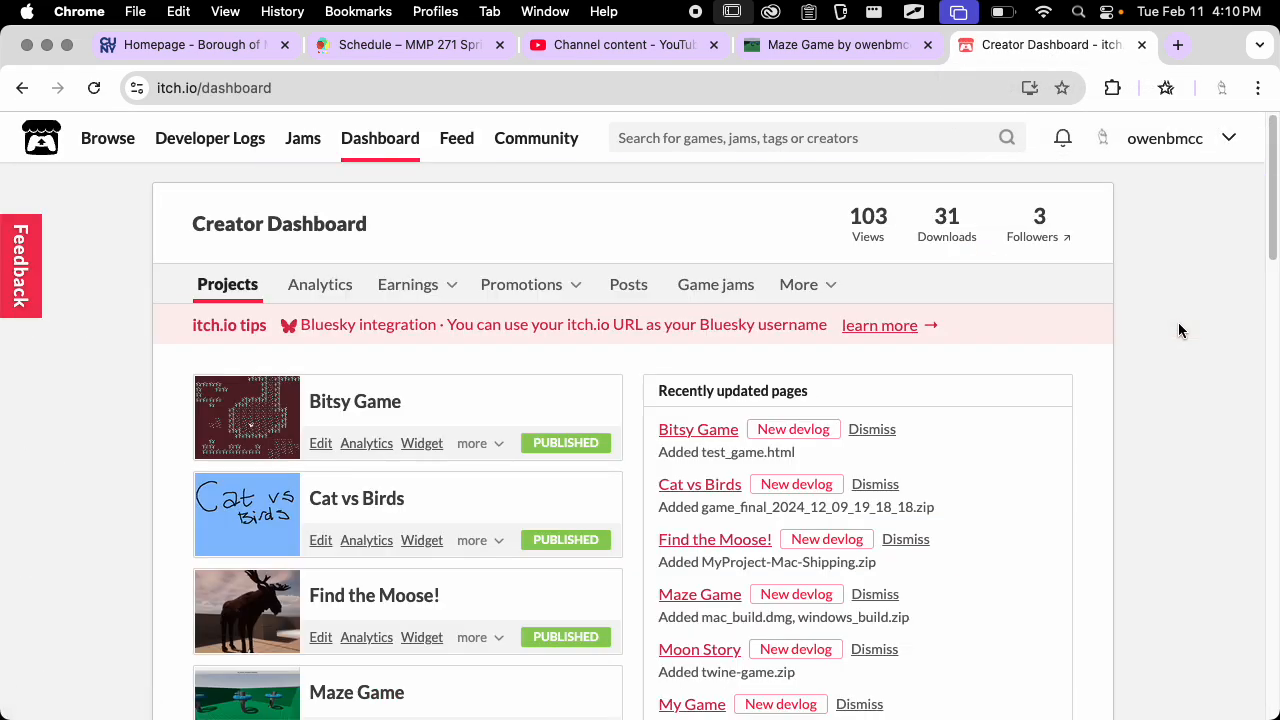
click(740, 286)
Start hosting a new jam and title it "Maze Project Jam Spring 2025"
scroll(760, 311, down, 3)
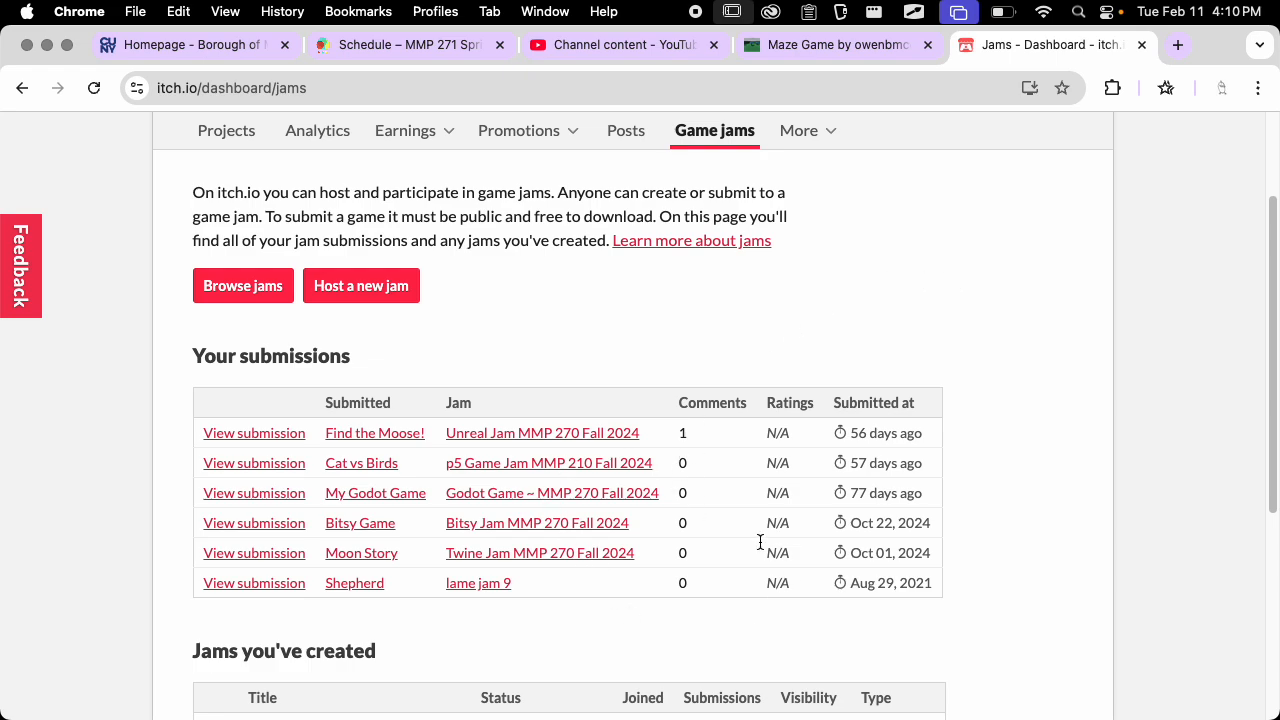
scroll(590, 480, up, 3)
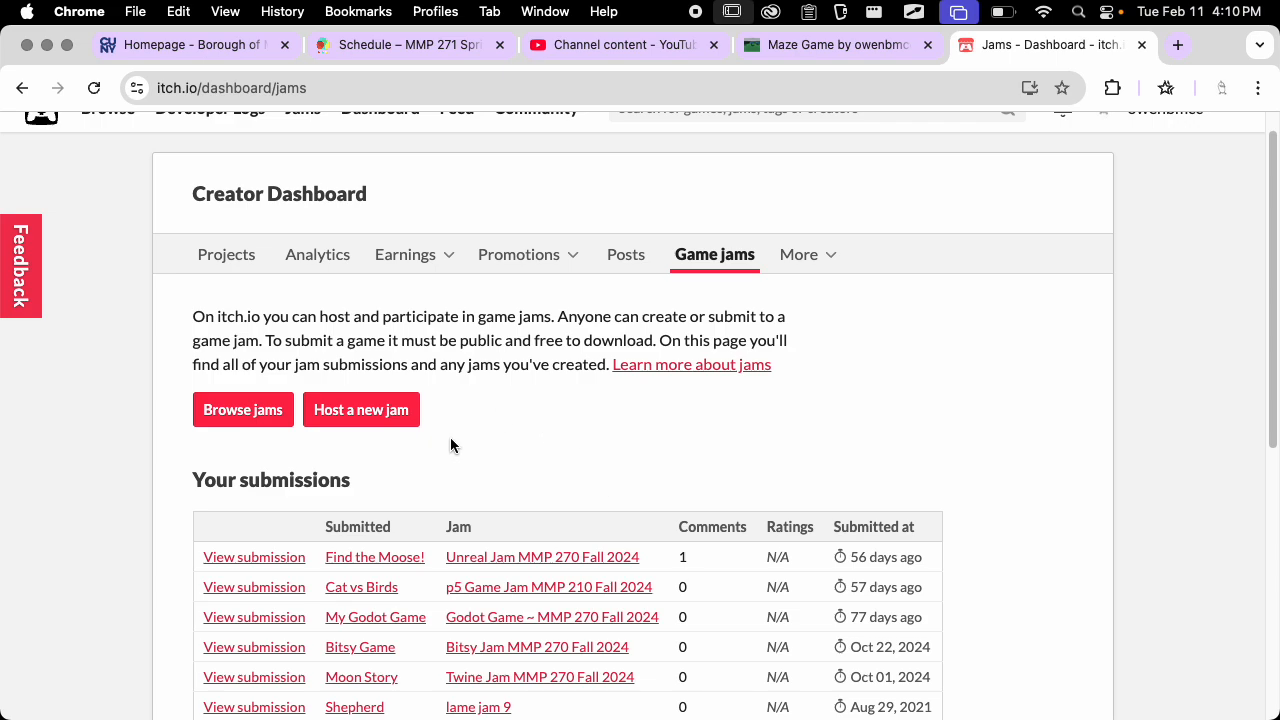
click(371, 409)
click(412, 361)
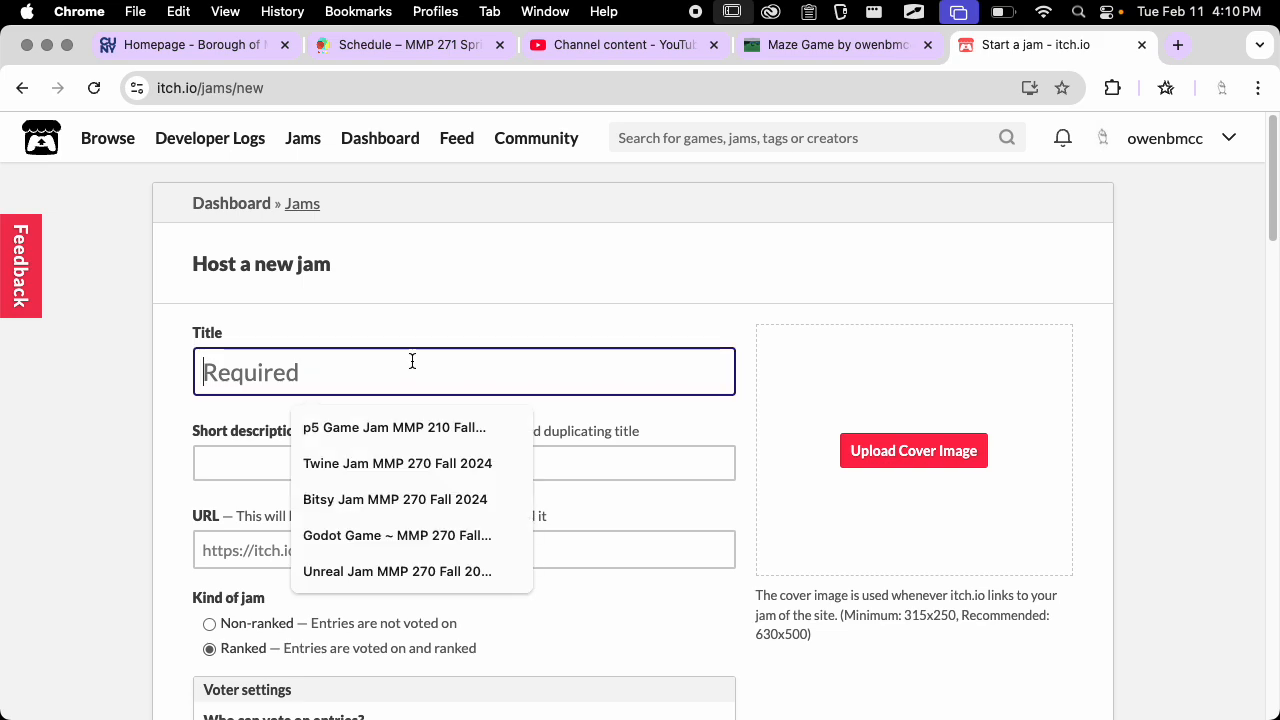
text(Maze)
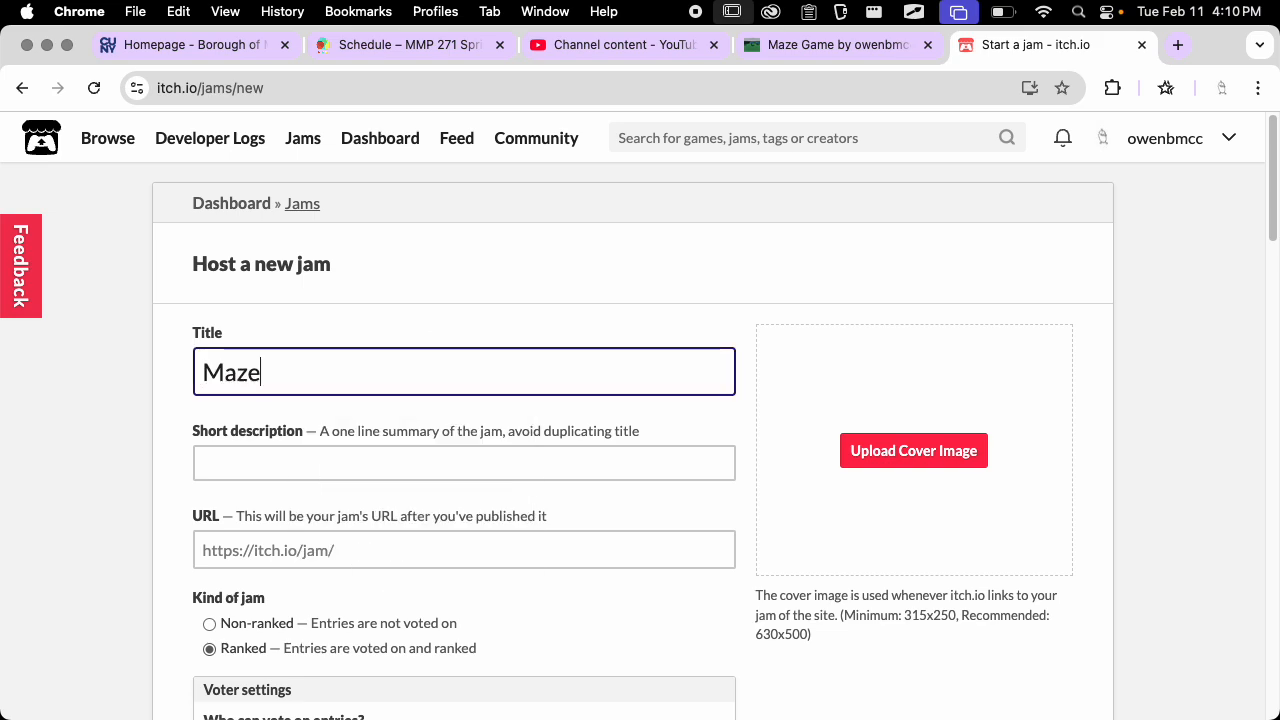
text( Project Jam )
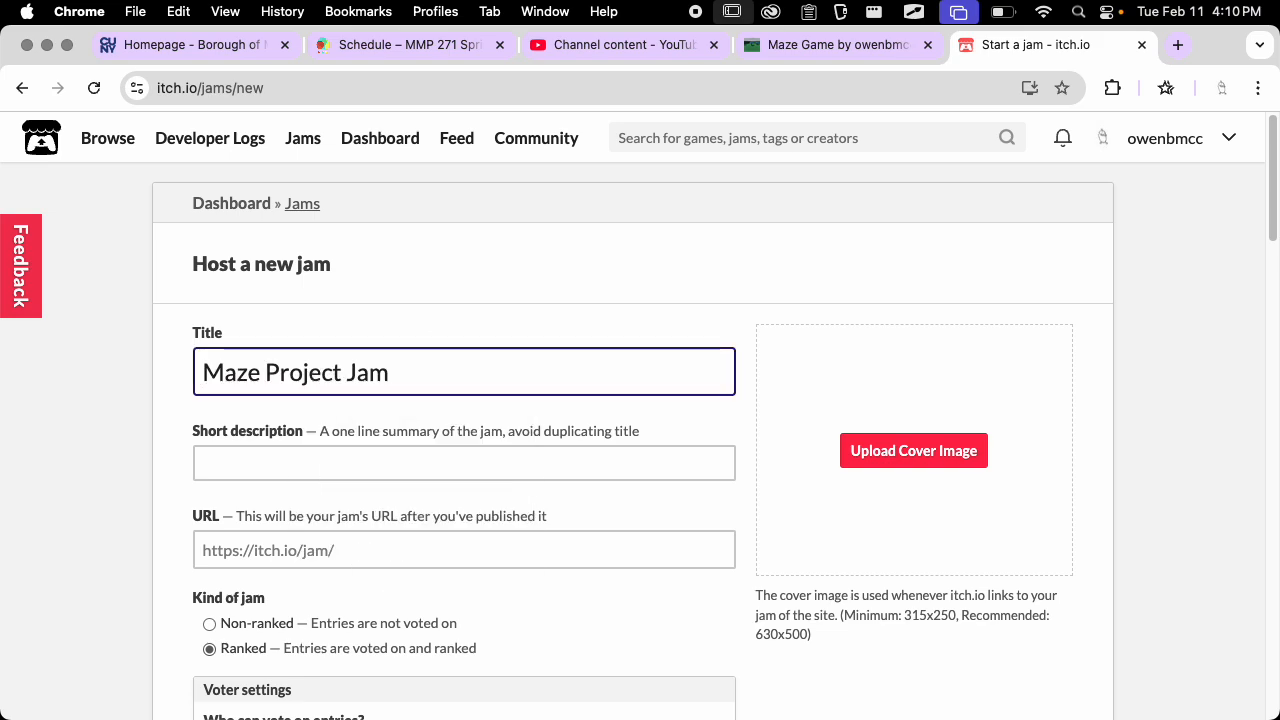
text(Spring 2025)
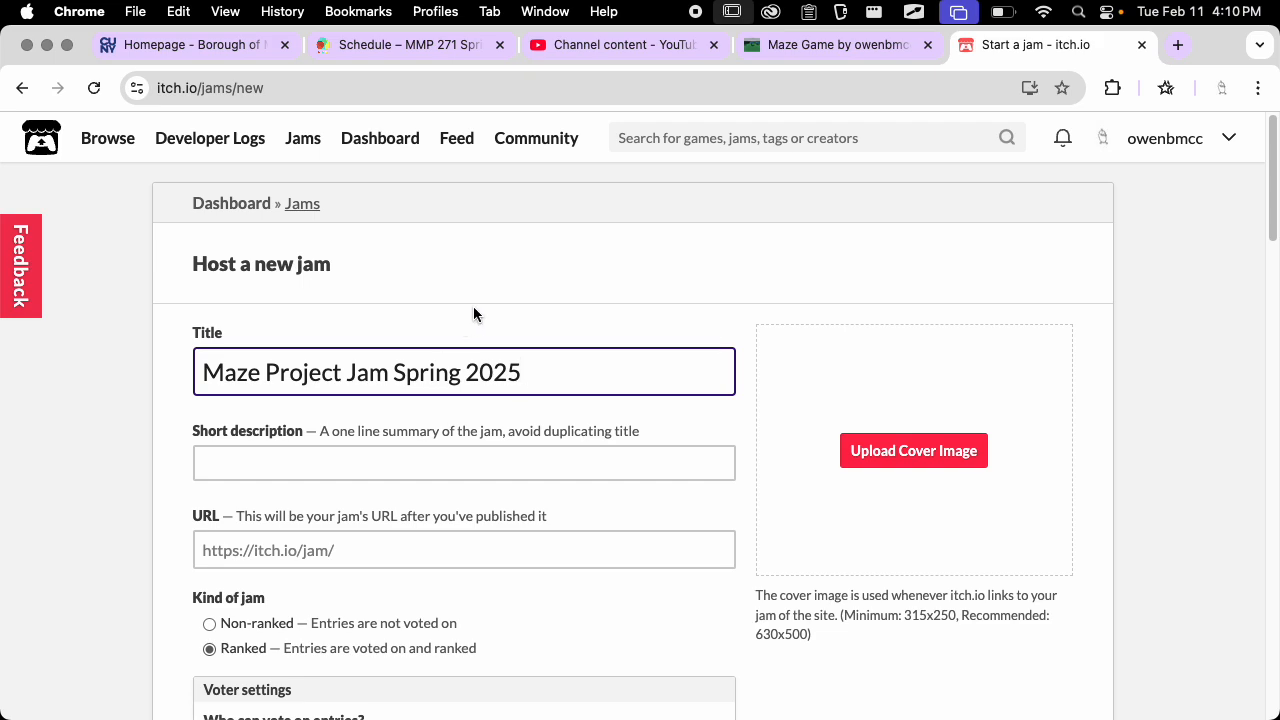
click(473, 314)
Make the jam non-ranked and set its start date to 02/11/2025, 04:10:43 PM
scroll(486, 449, down, 2)
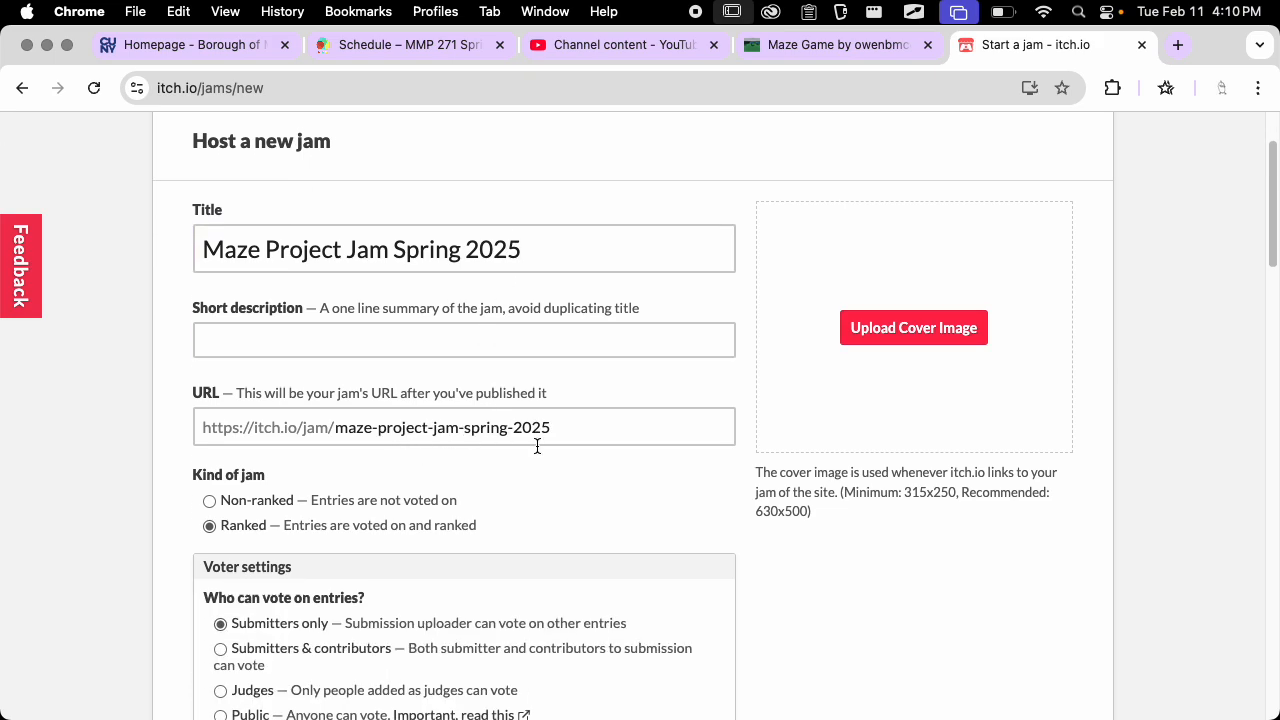
click(272, 500)
scroll(600, 470, down, 5)
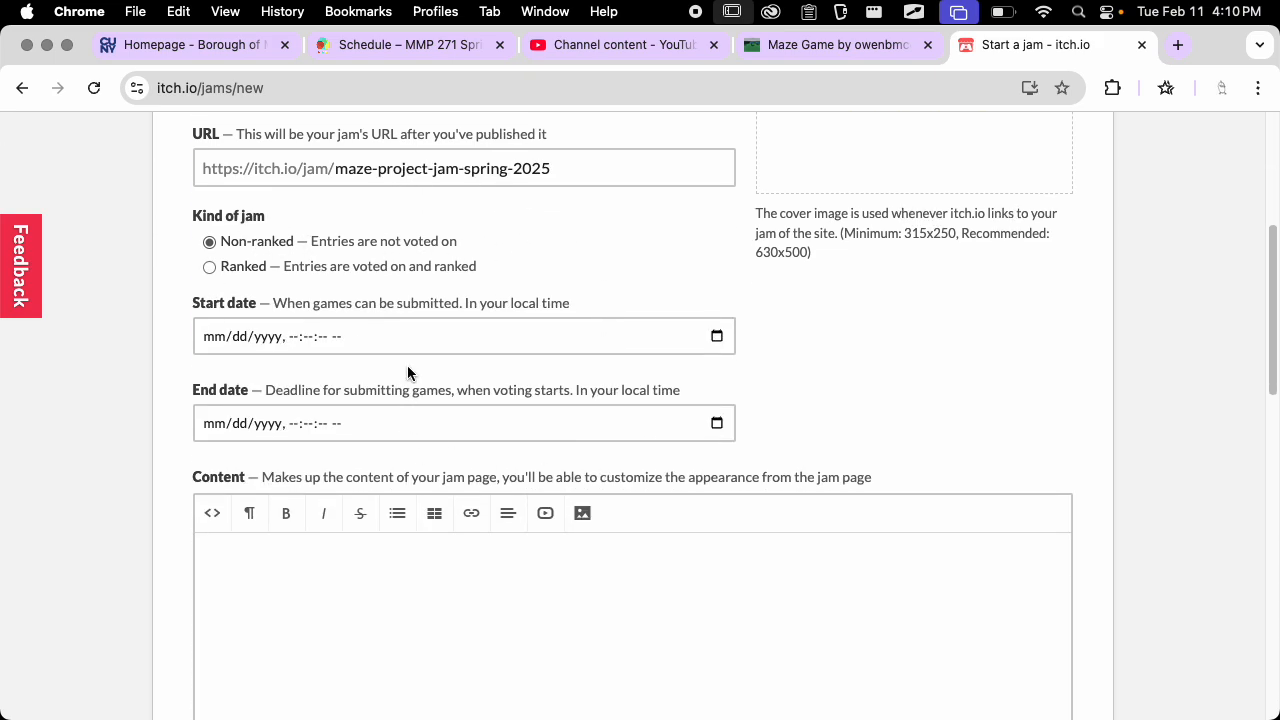
click(423, 350)
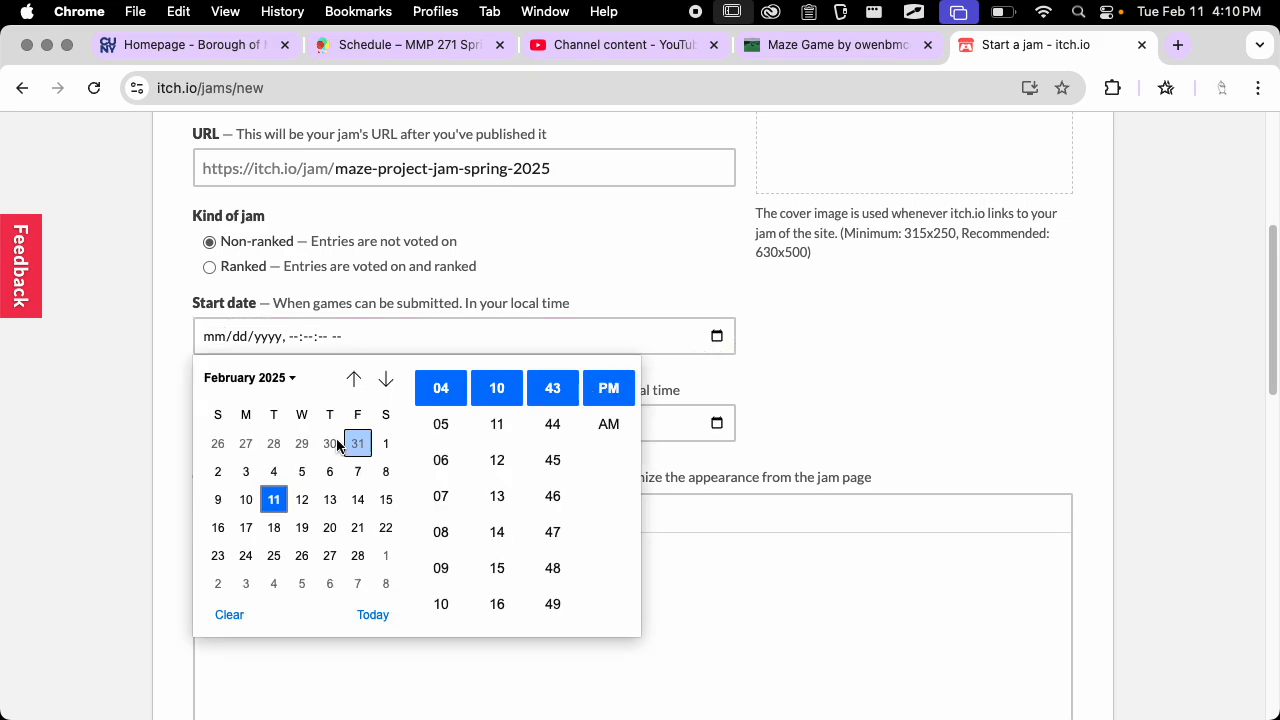
click(274, 501)
click(652, 371)
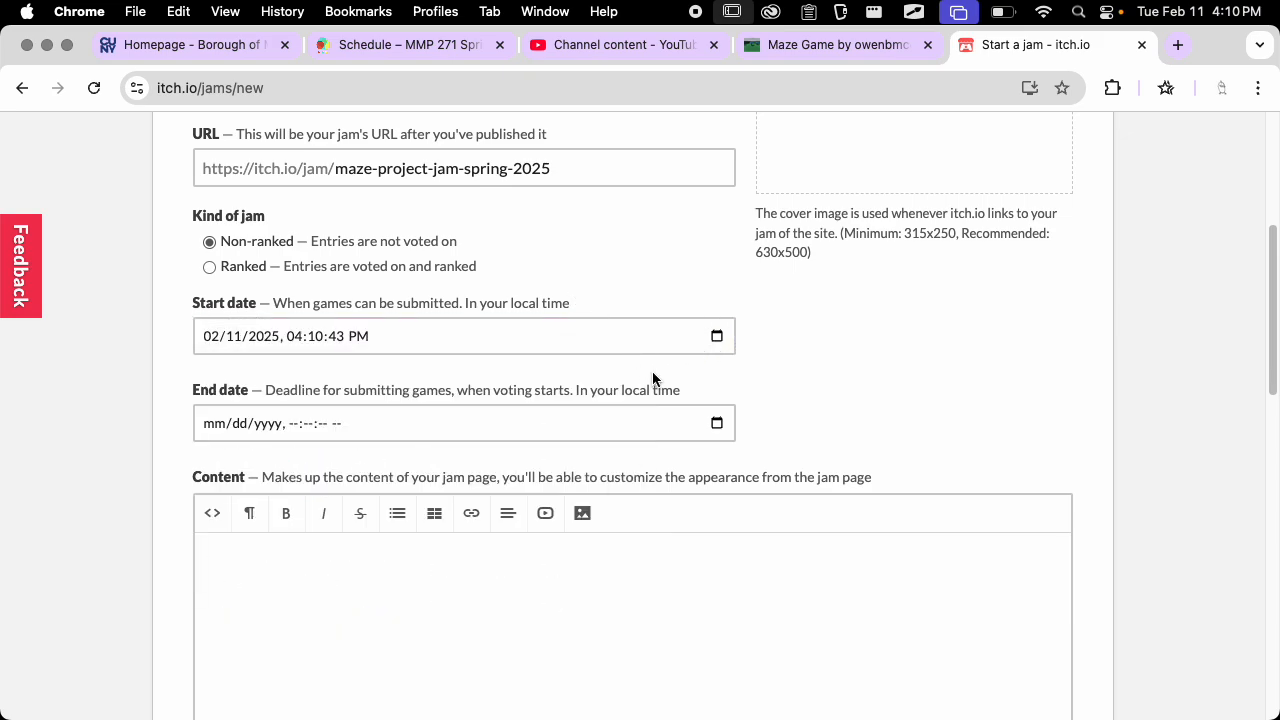
Set the jam's end date to 02/26/2025, 04:10:47 PM
click(716, 423)
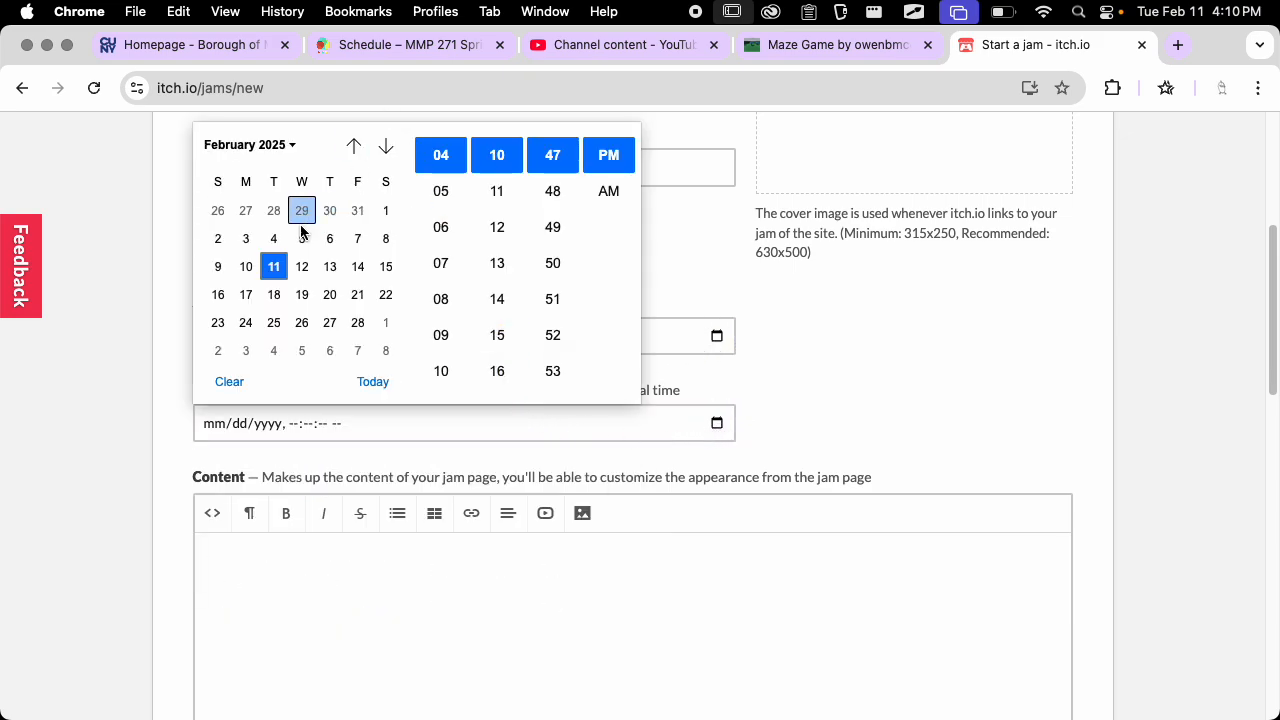
click(301, 322)
drag(297, 343, 258, 381)
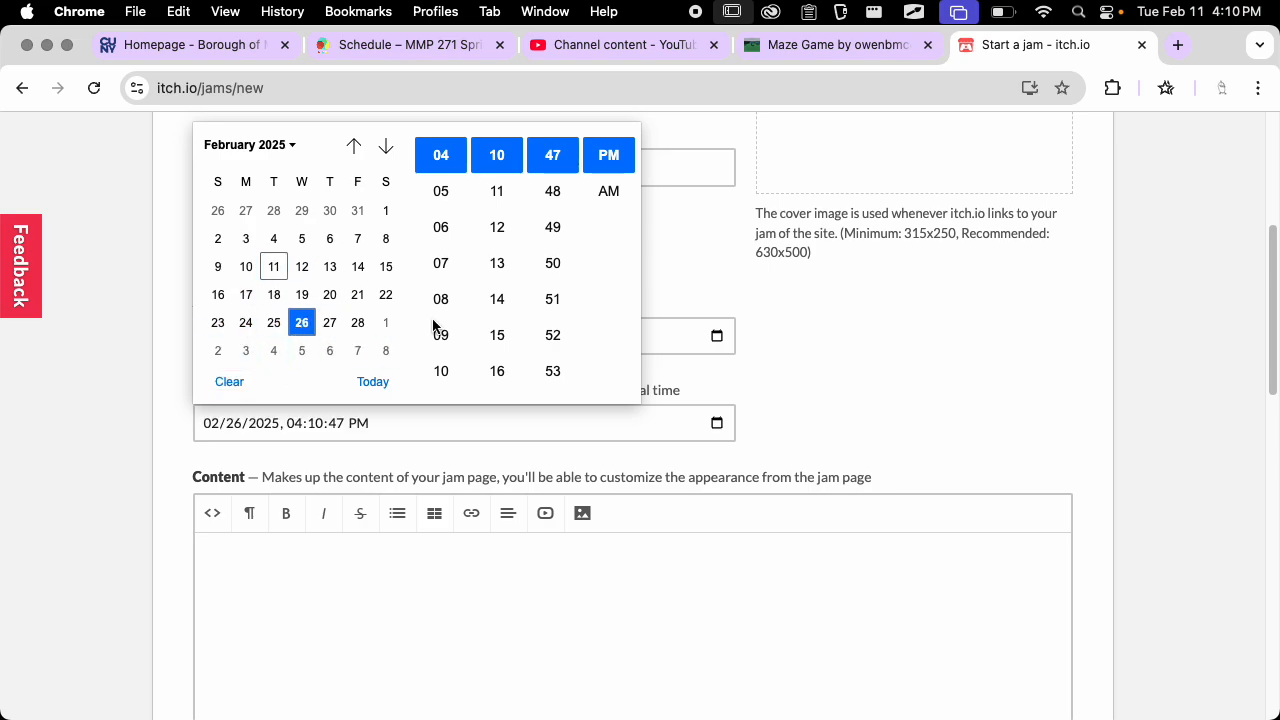
click(812, 374)
Set the jam's visibility to Unlisted and create the jam with a preview
scroll(815, 344, down, 3)
scroll(440, 451, down, 10)
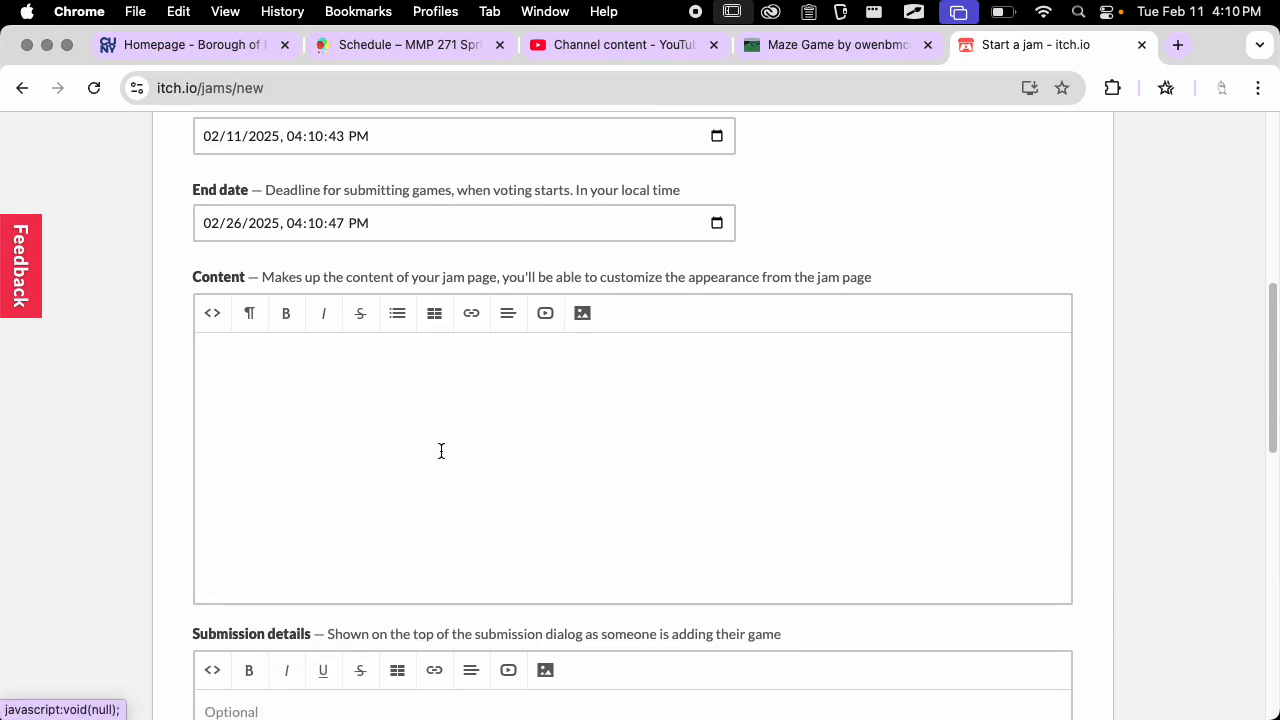
scroll(401, 345, down, 5)
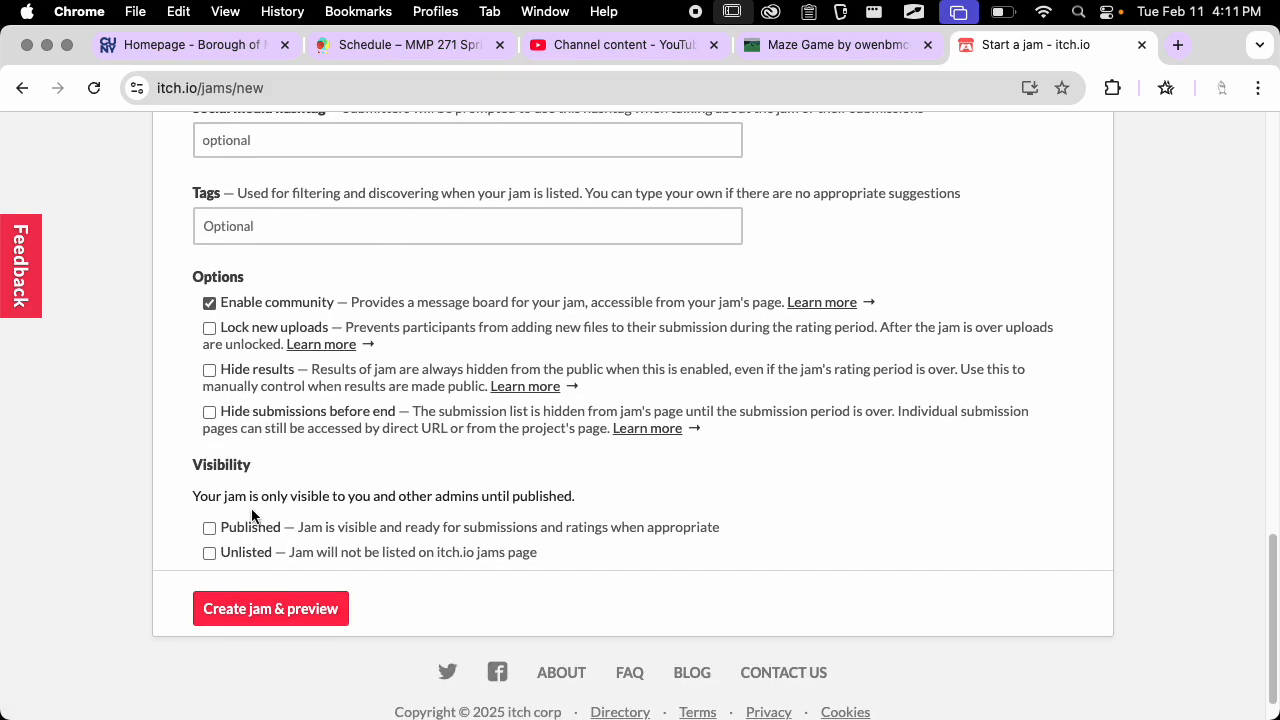
click(209, 553)
scroll(380, 492, down, 1)
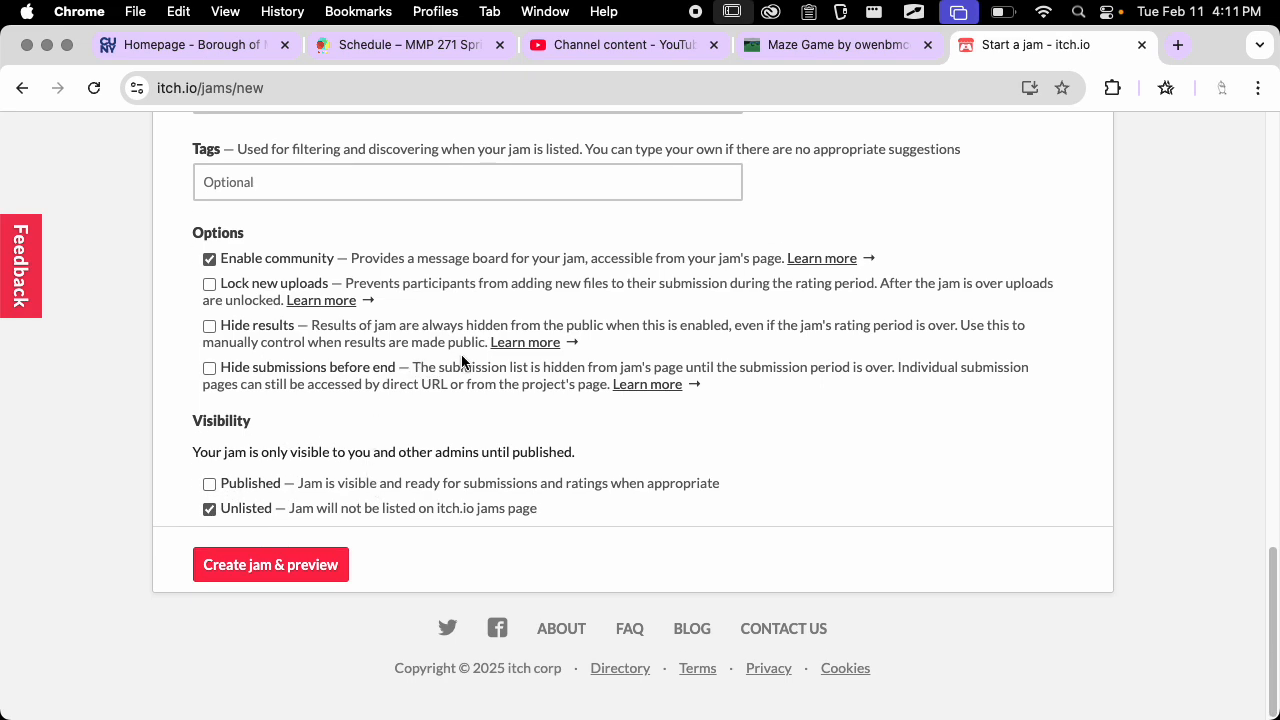
click(272, 566)
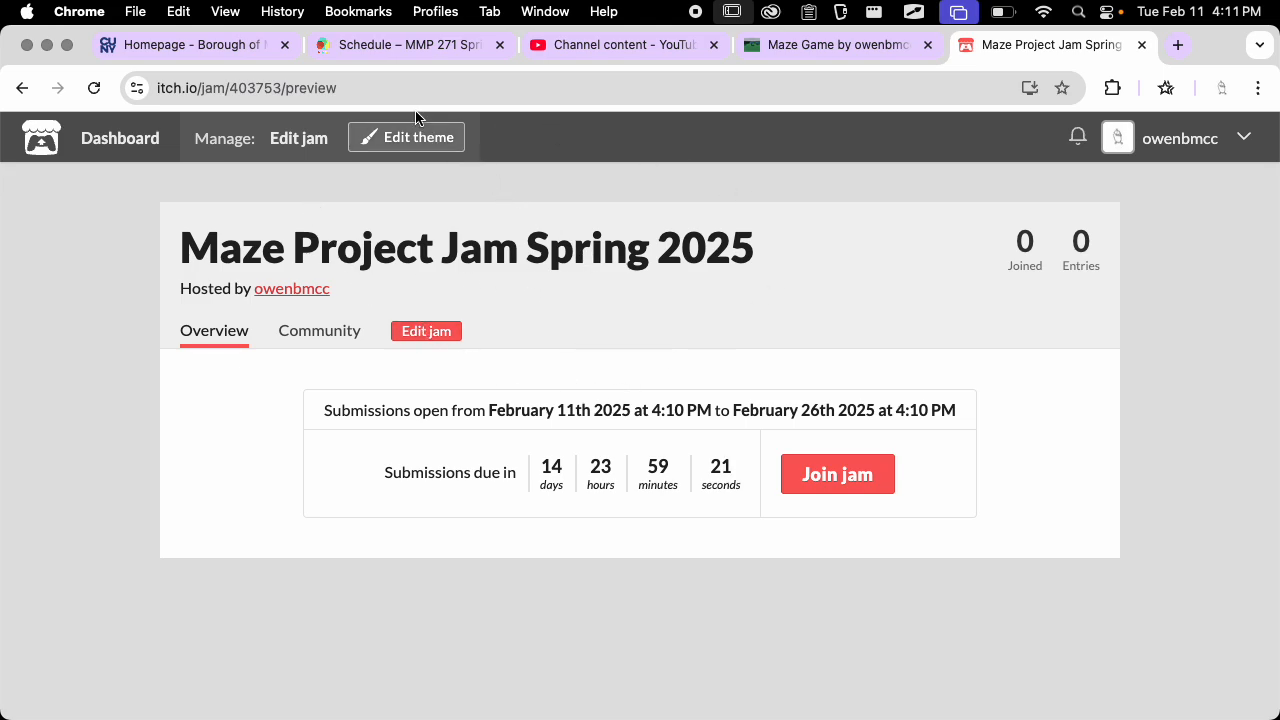
Edit the new jam to mark it as Published, save it, and view its jam page
click(357, 90)
click(385, 215)
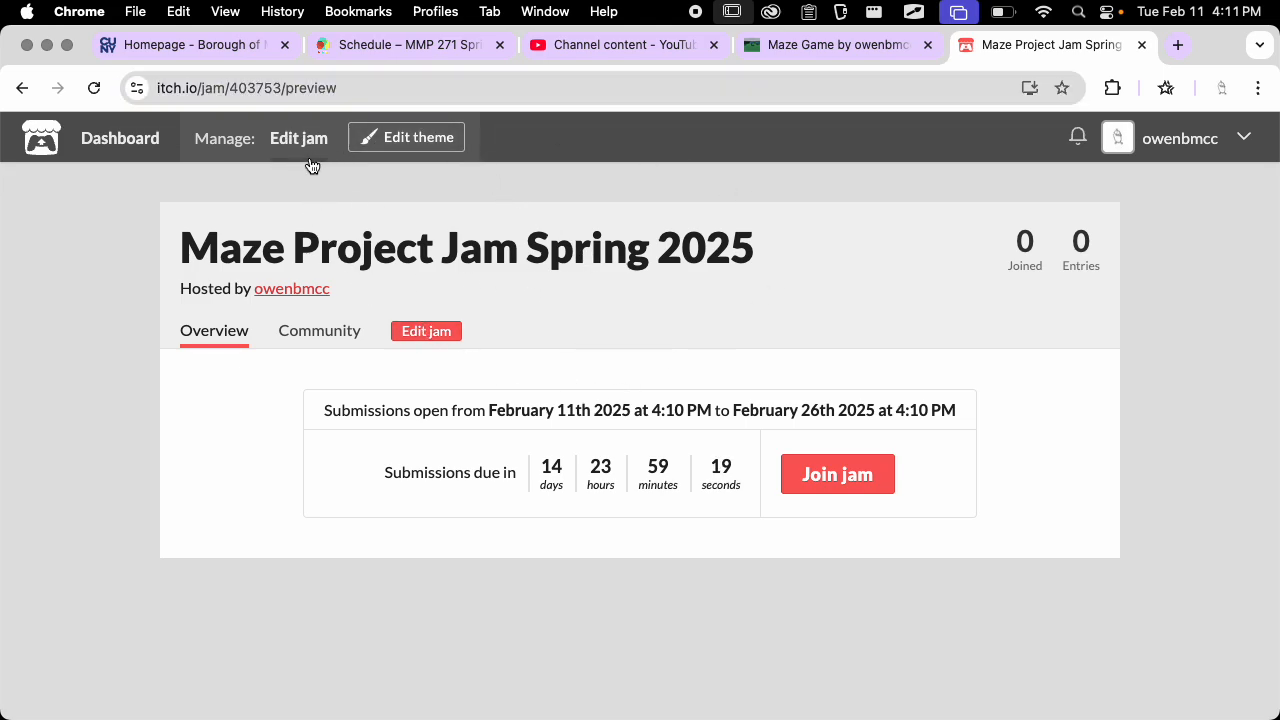
click(300, 138)
scroll(428, 411, down, 12)
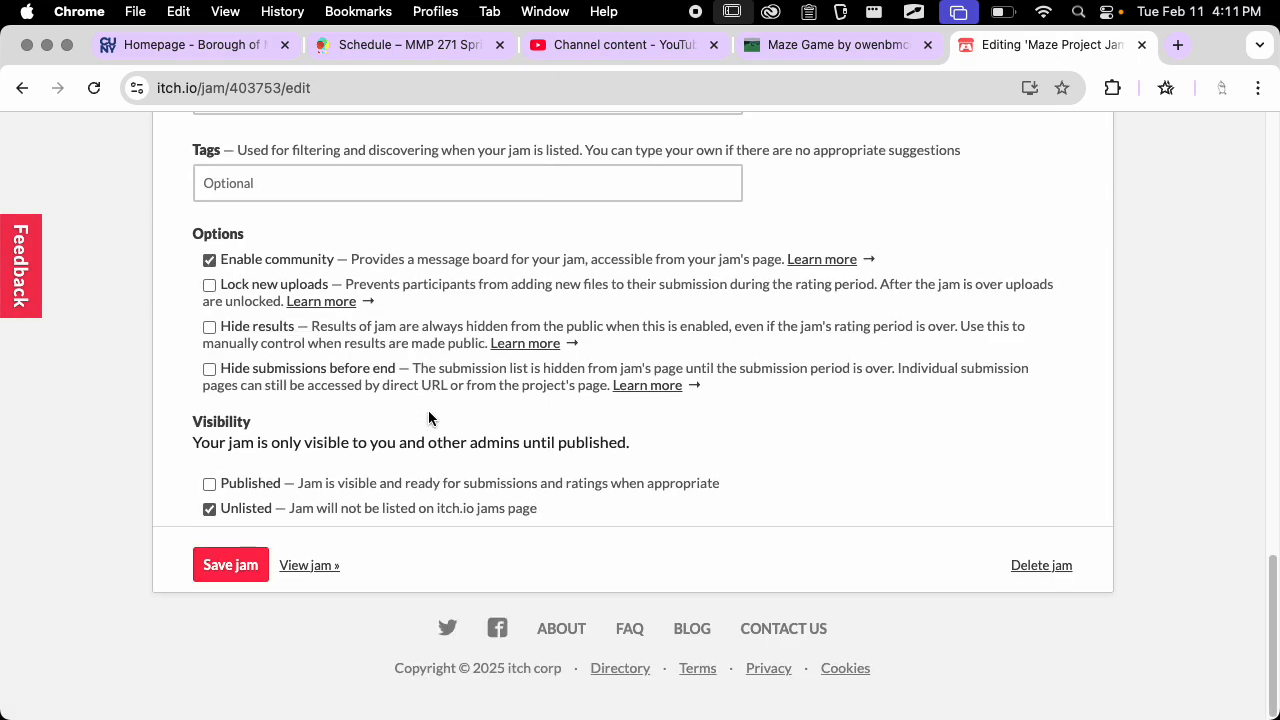
click(236, 568)
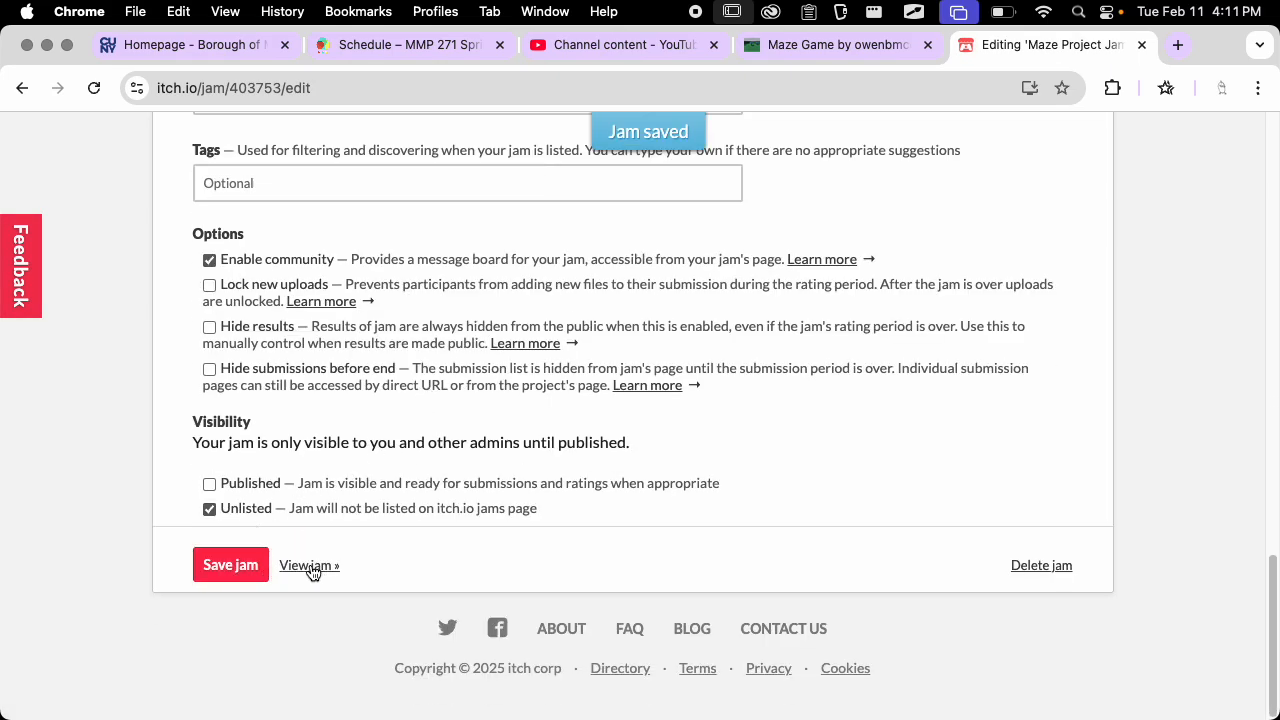
click(209, 483)
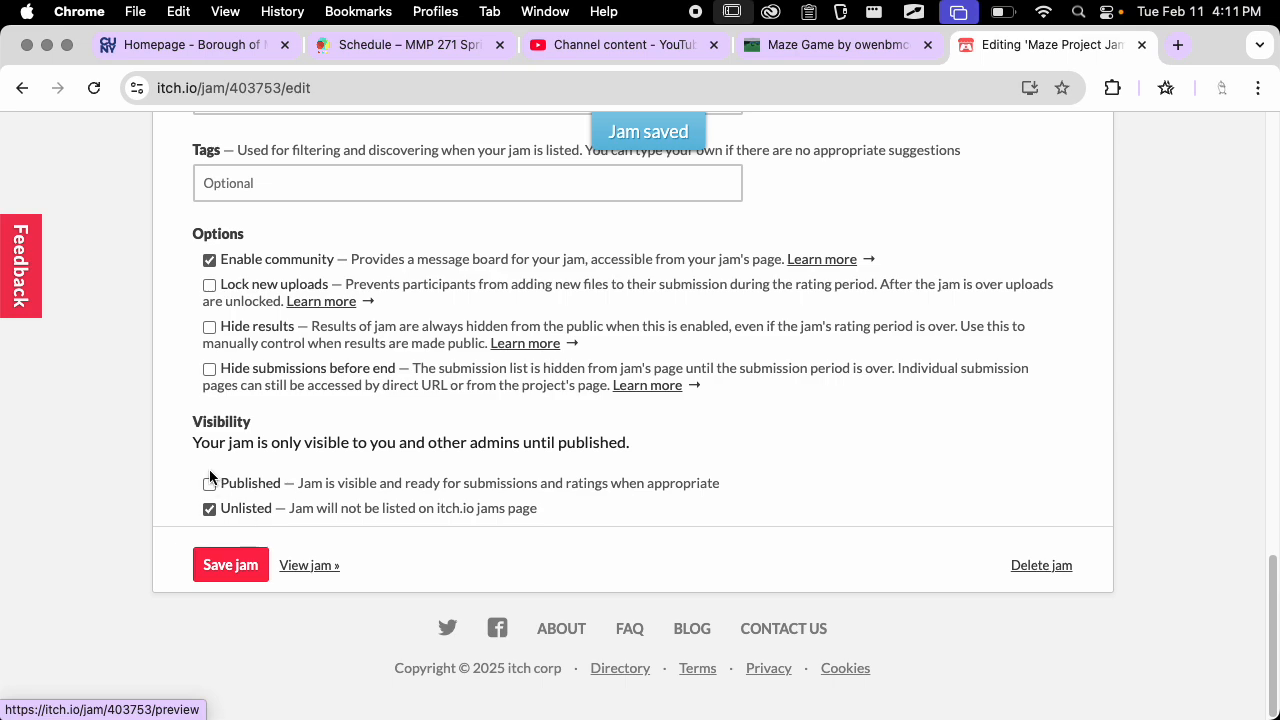
click(321, 566)
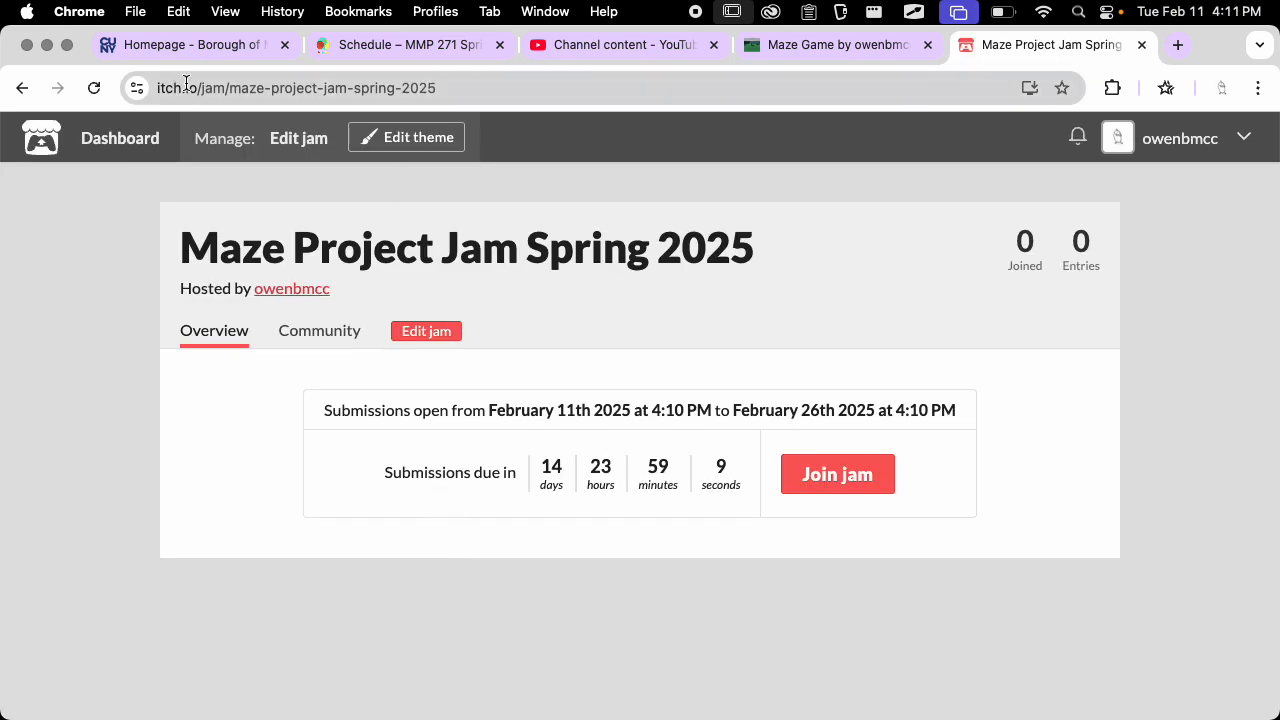
Copy the jam page's URL and join the jam
click(240, 86)
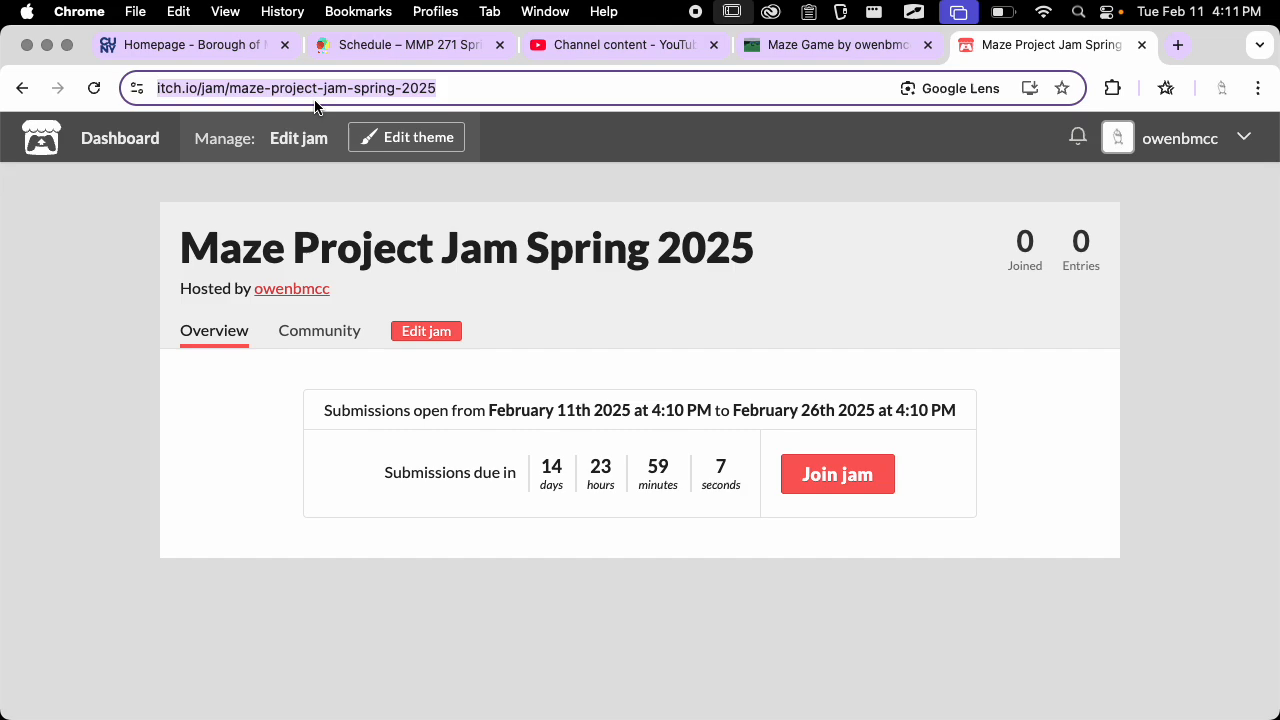
key(super+c)
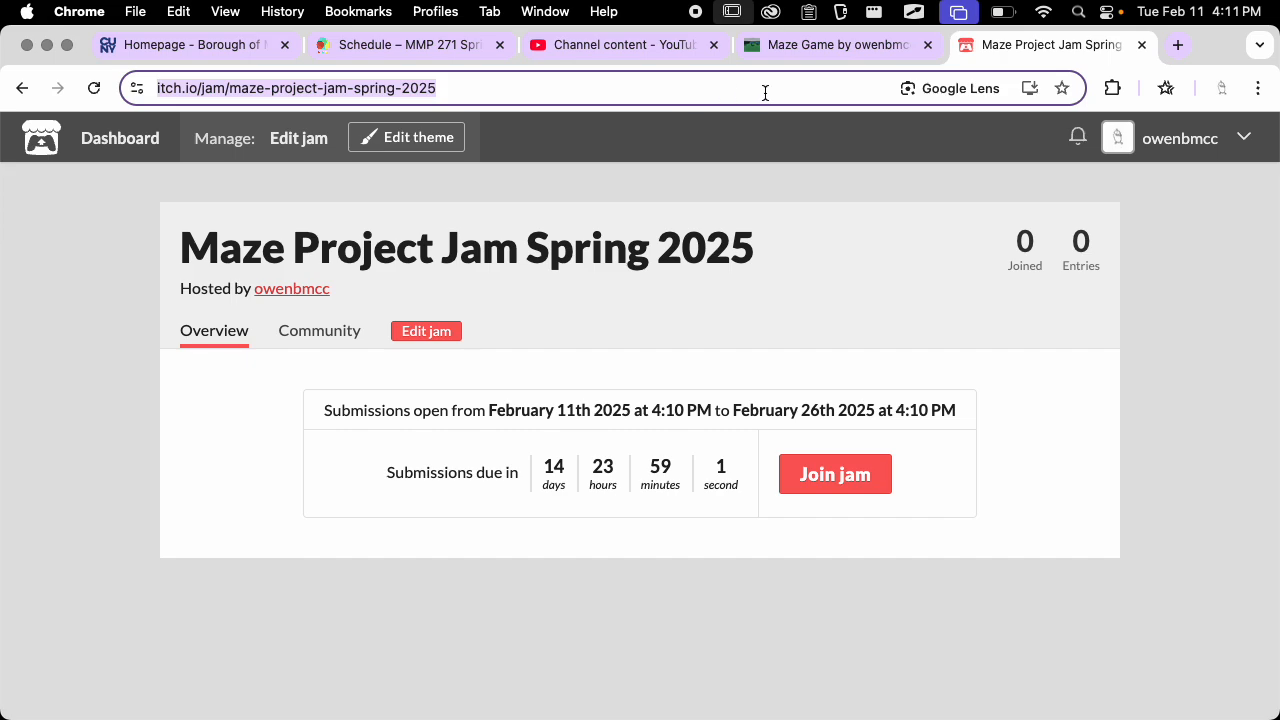
click(840, 469)
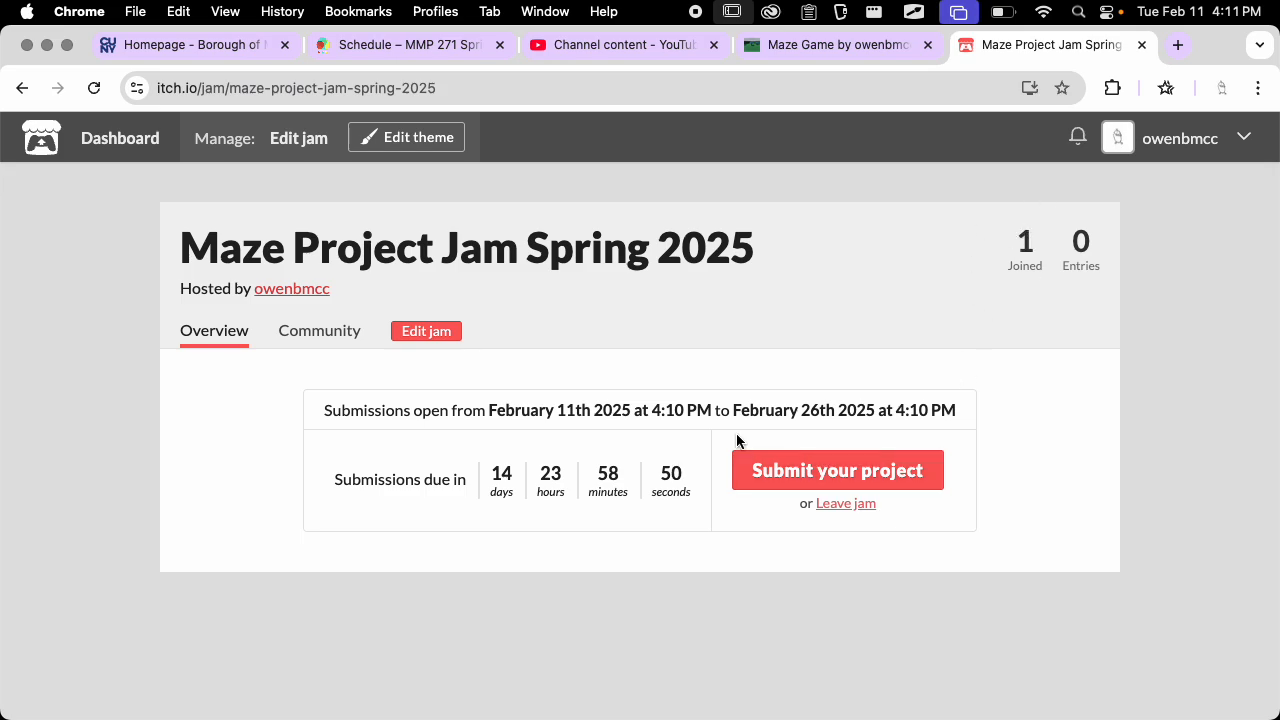
Submit the existing Maze Game project to the jam
click(836, 462)
click(540, 359)
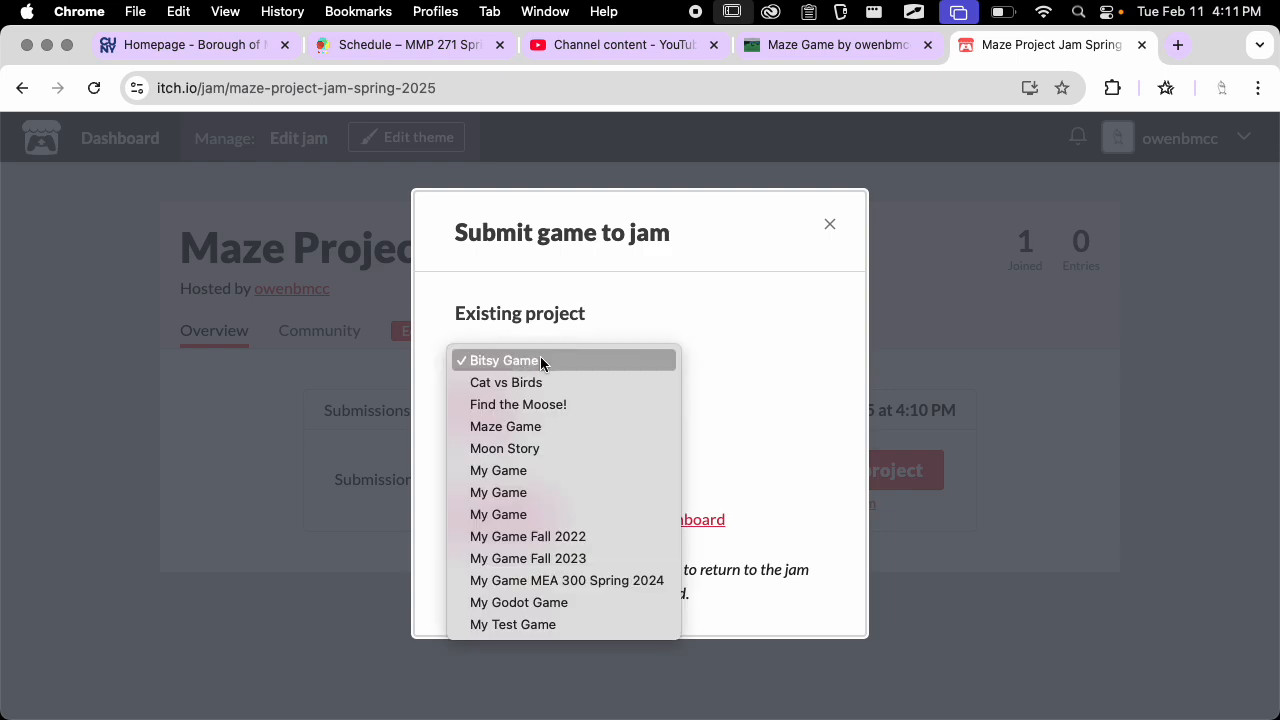
click(562, 426)
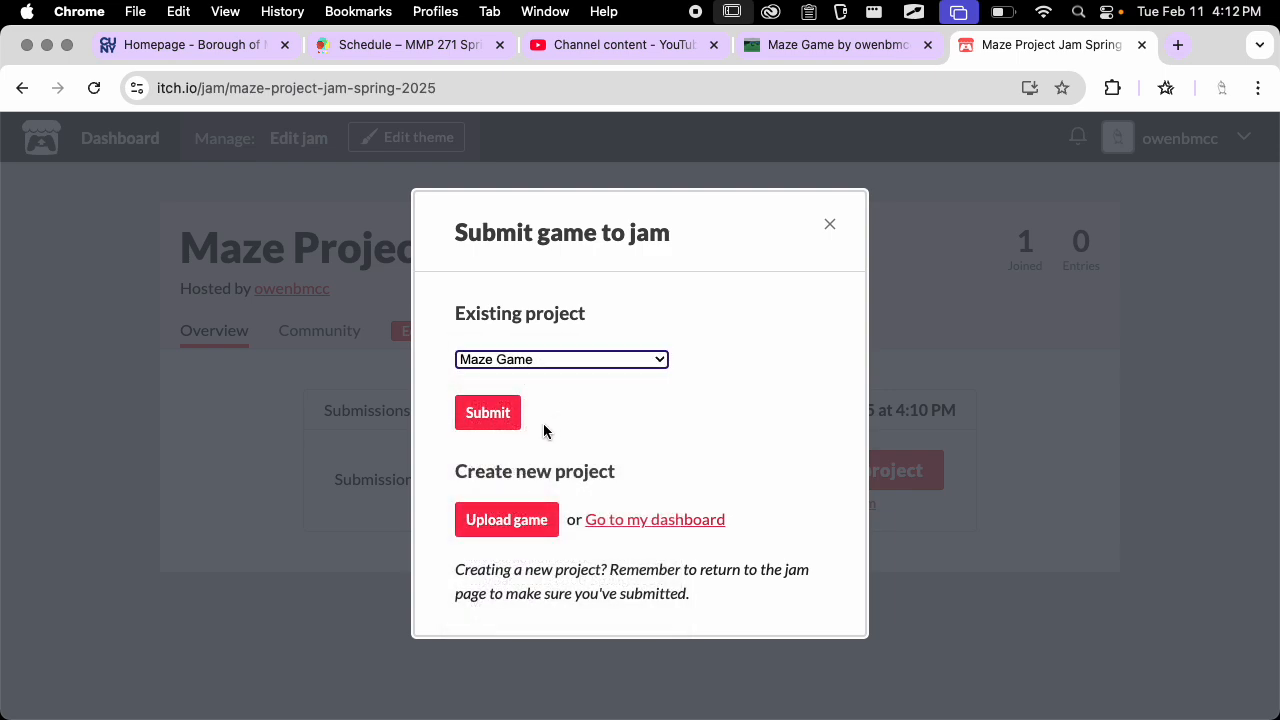
click(494, 413)
View all submissions to the jam and check the Maze Game entry
click(536, 355)
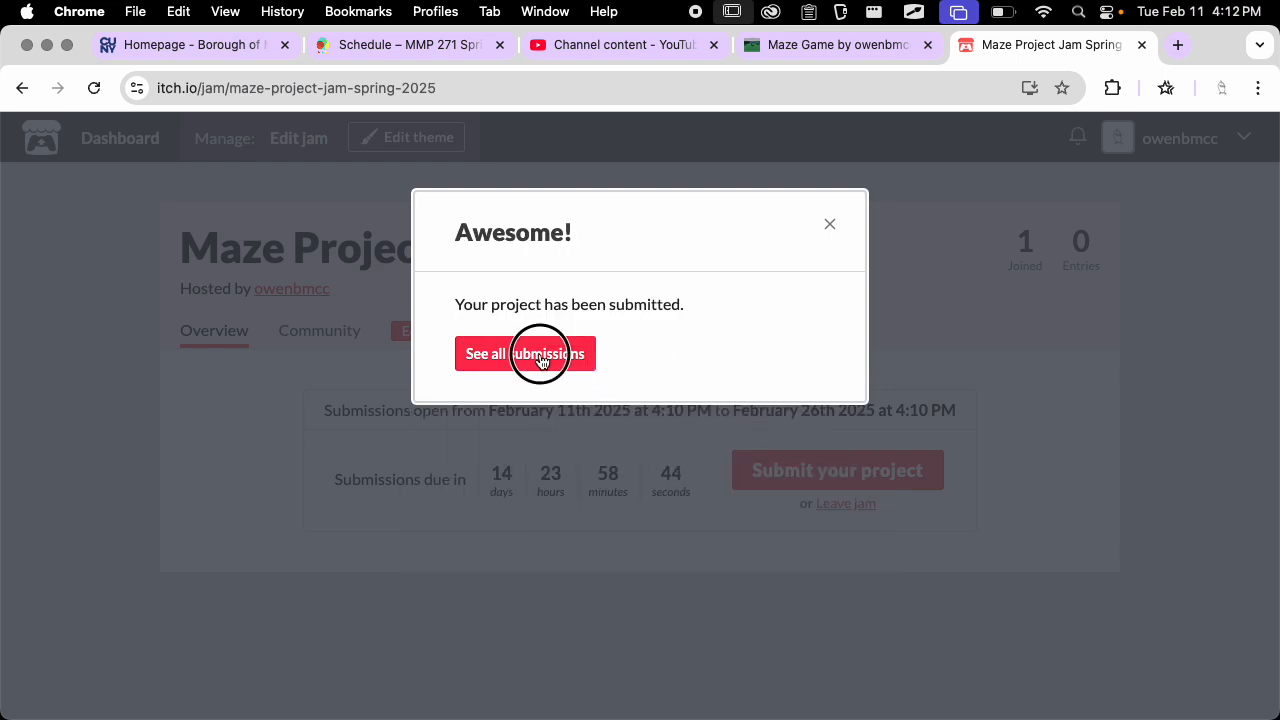
click(575, 360)
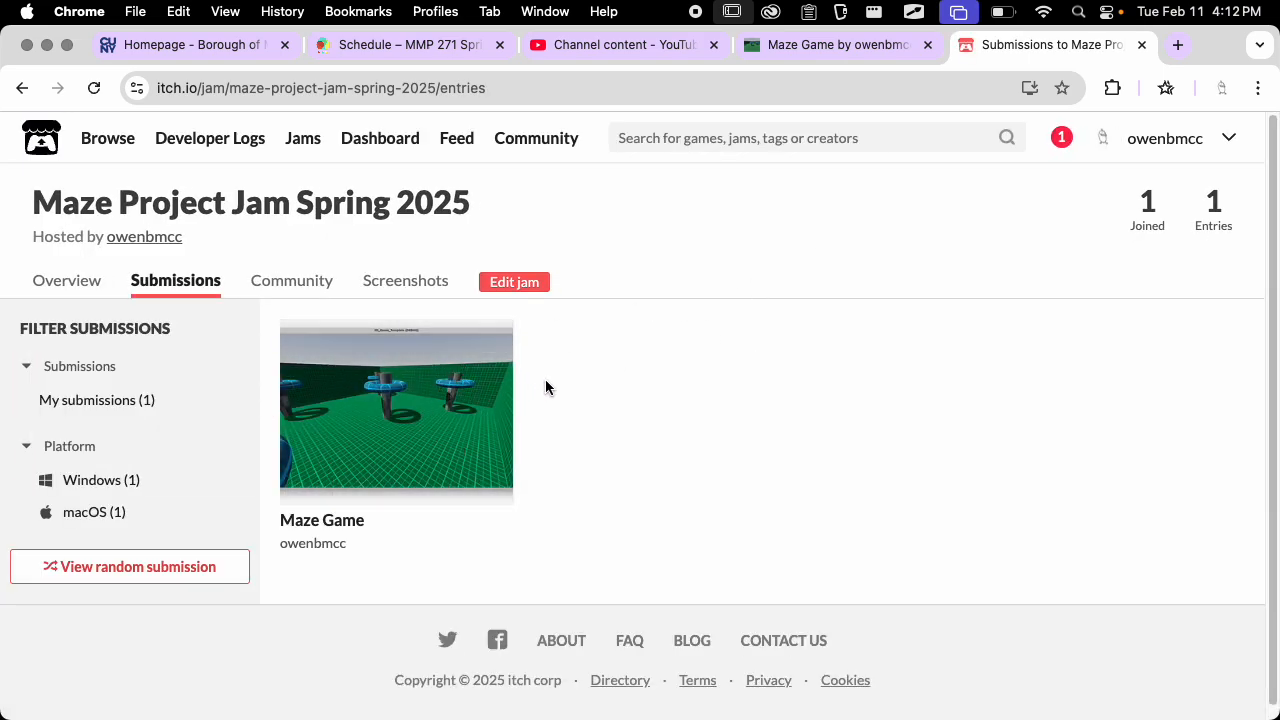
scroll(690, 428, down, 1)
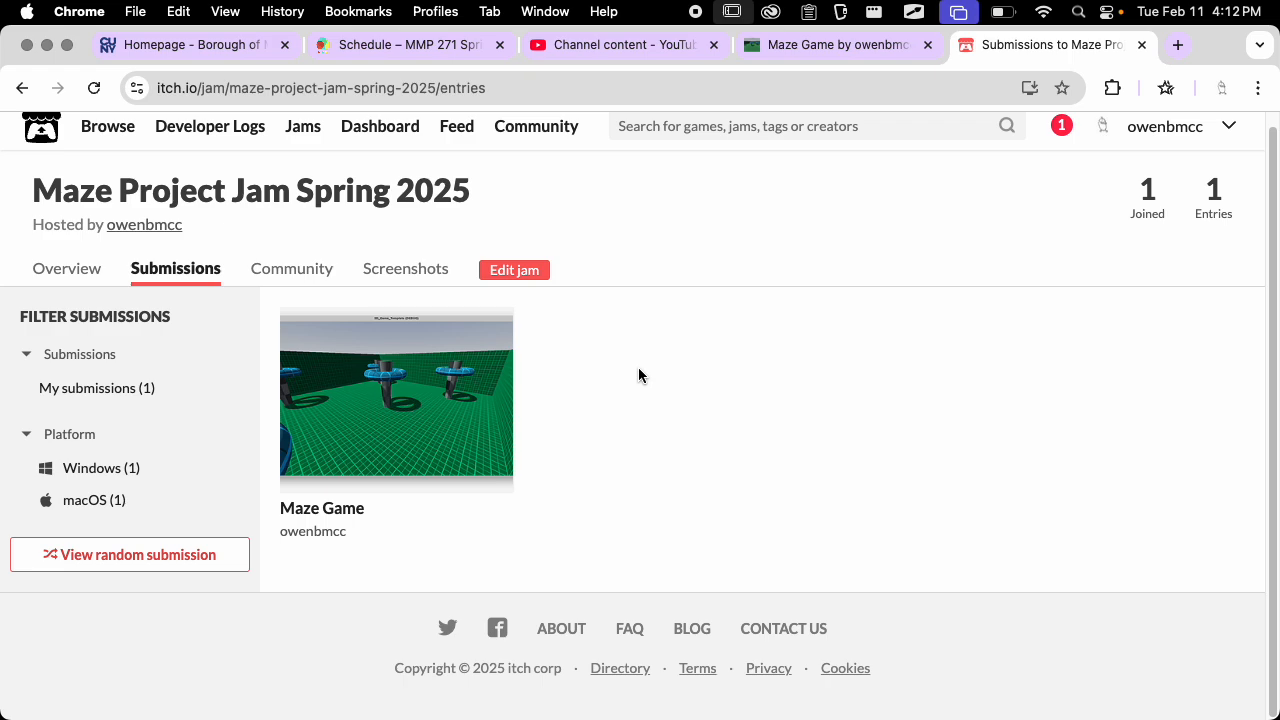
scroll(770, 321, up, 1)
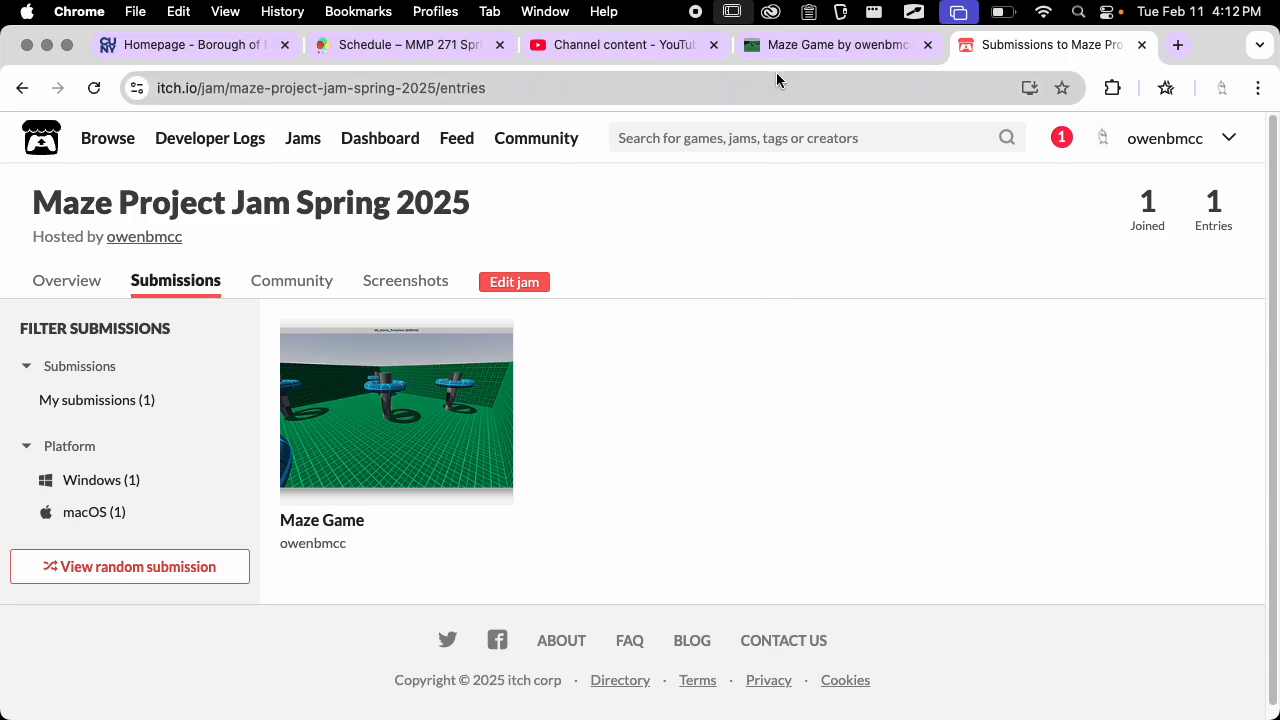
Open the Maze Game project for editing and review its title, pricing and uploaded Mac and Windows builds
click(829, 45)
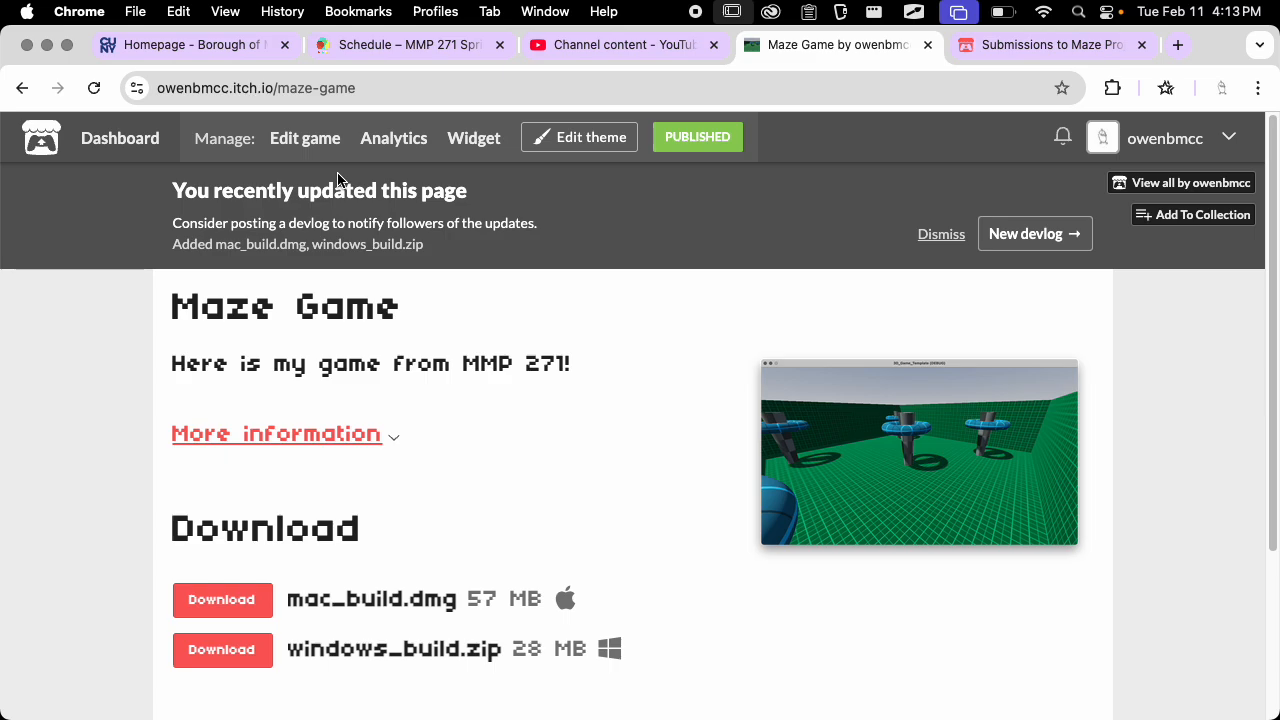
click(305, 138)
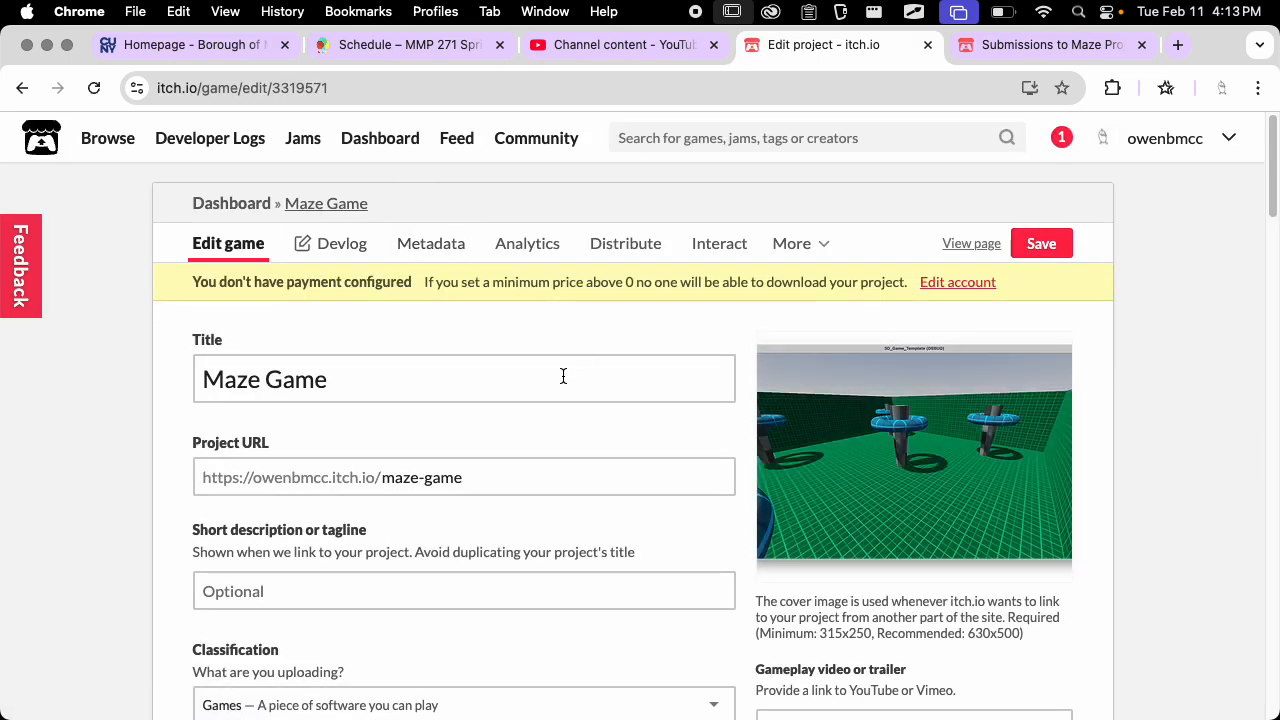
scroll(563, 374, down, 5)
scroll(530, 370, down, 10)
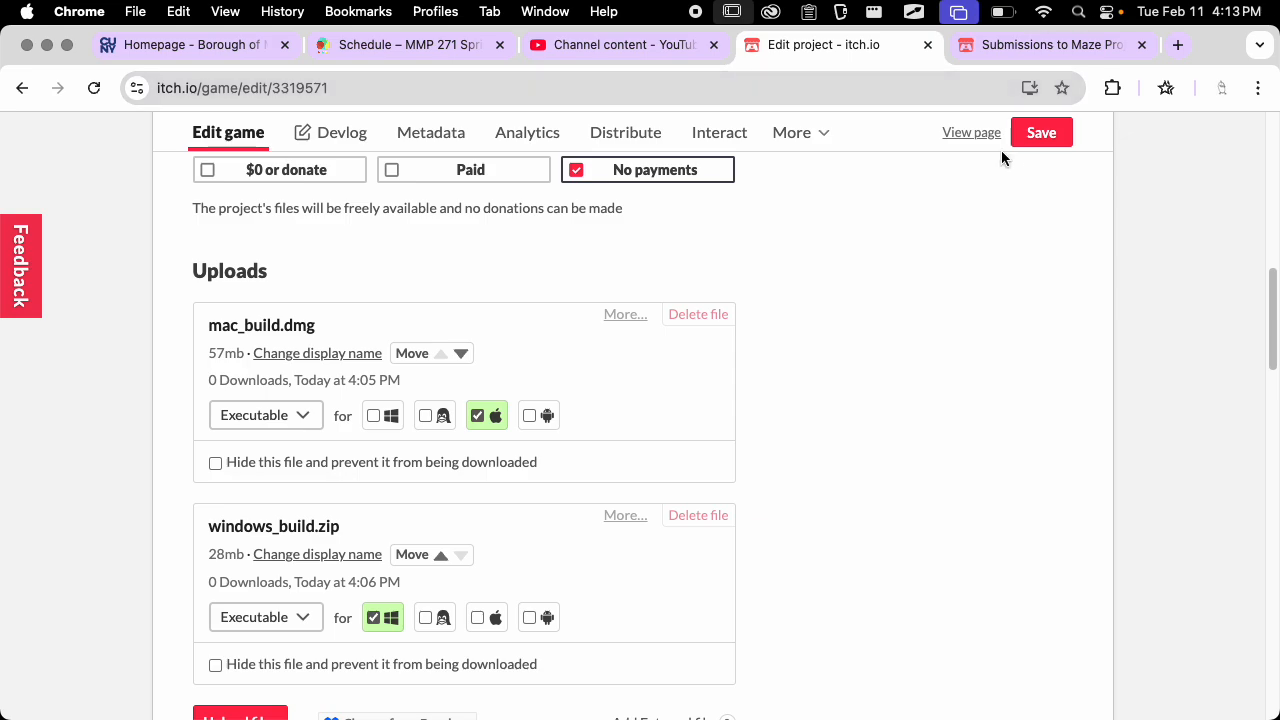
scroll(413, 391, down, 1)
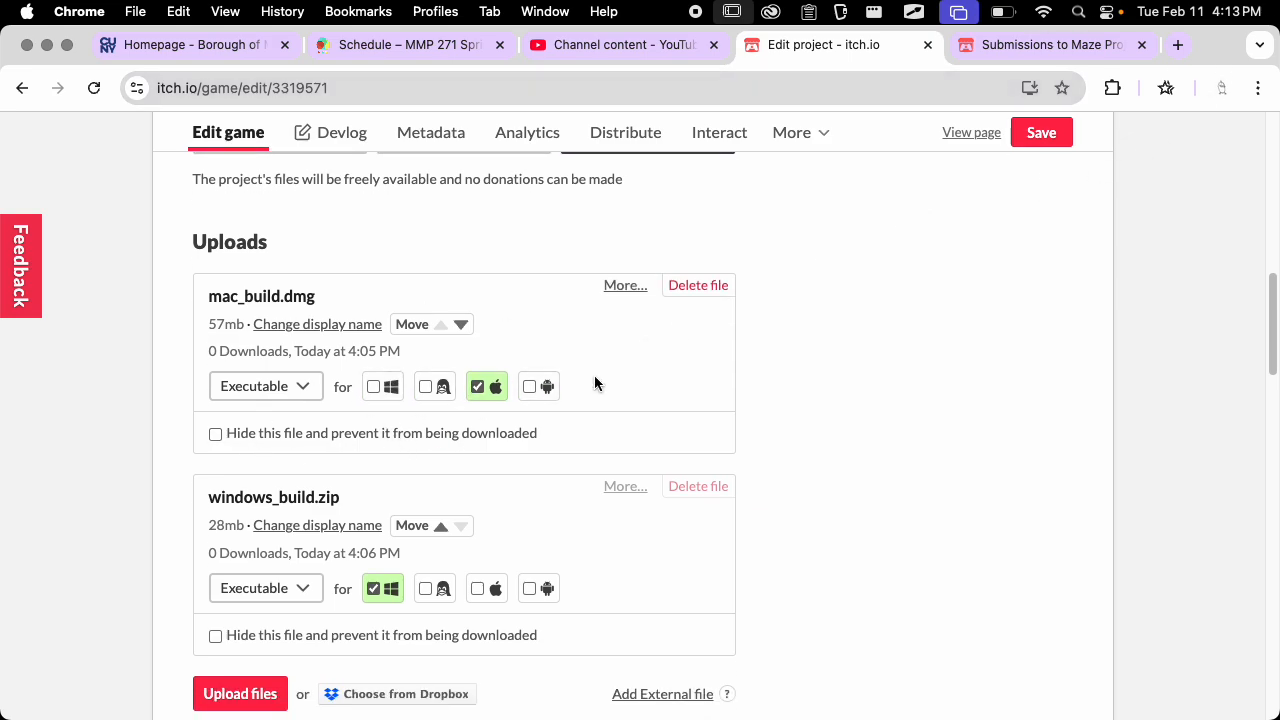
scroll(594, 380, up, 15)
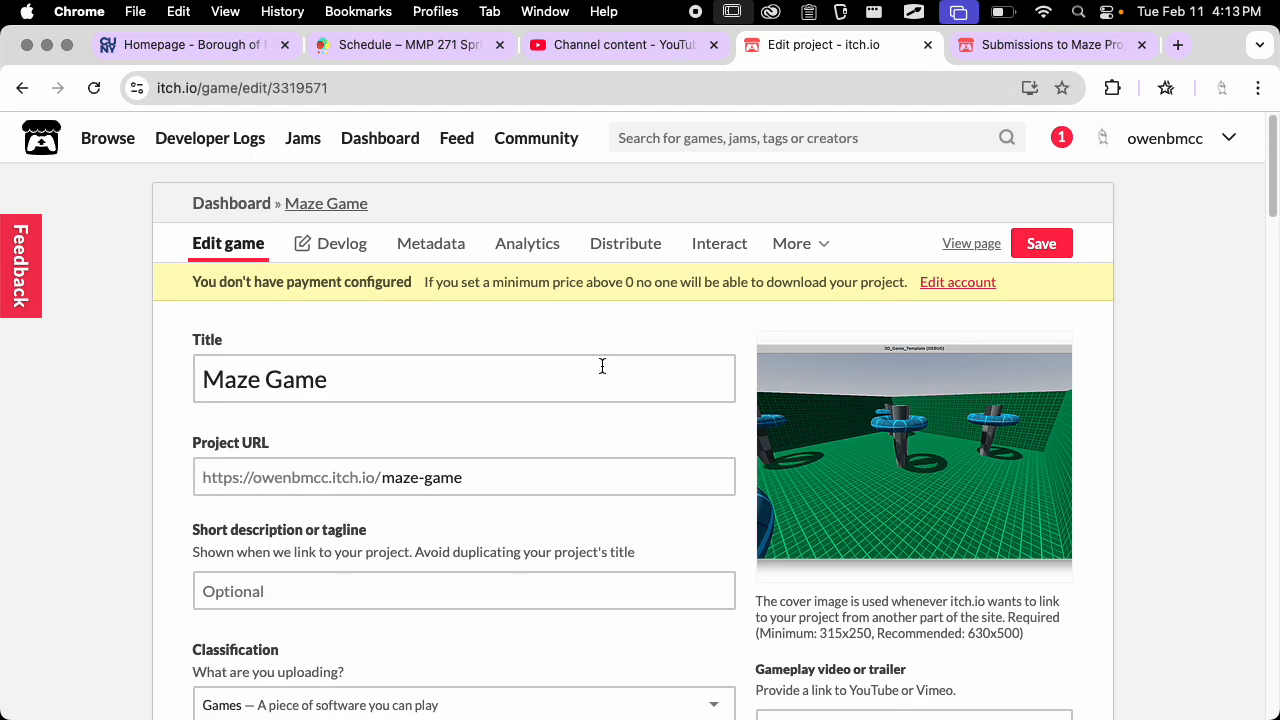